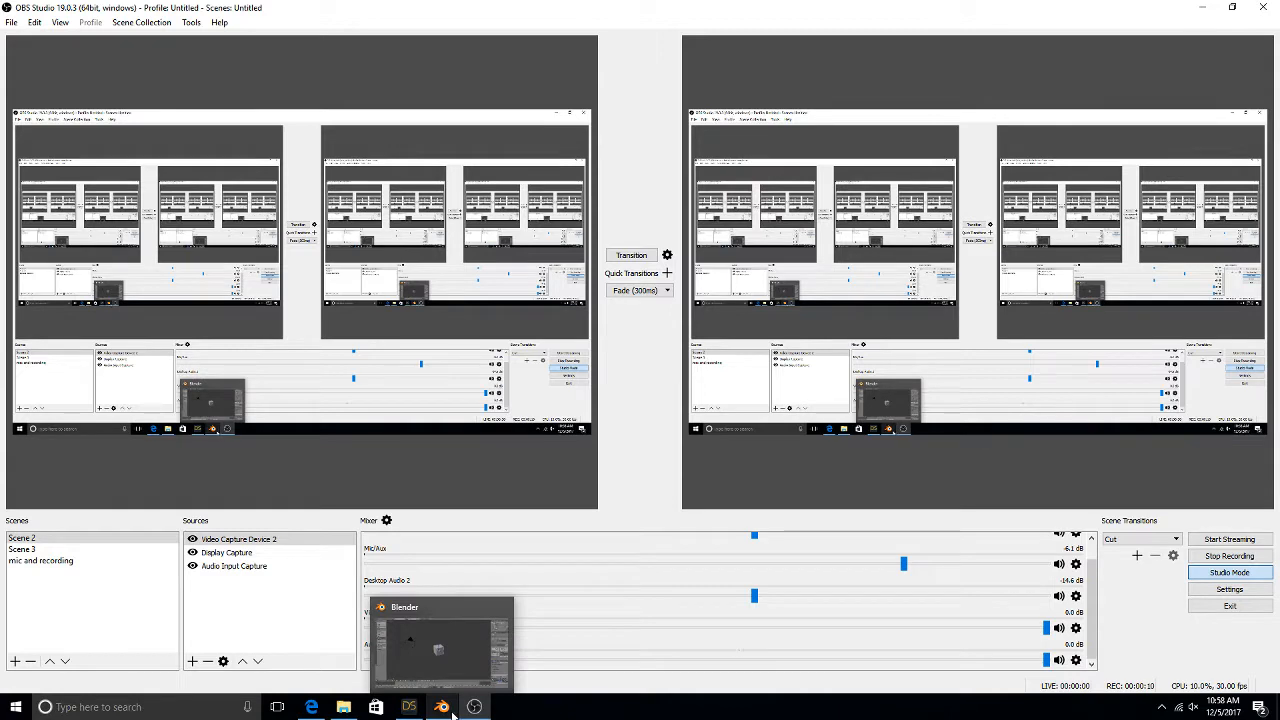
Step: Switch to Blender and delete the default cube
{"action": "mouse_move", "coordinate": [402, 709]}
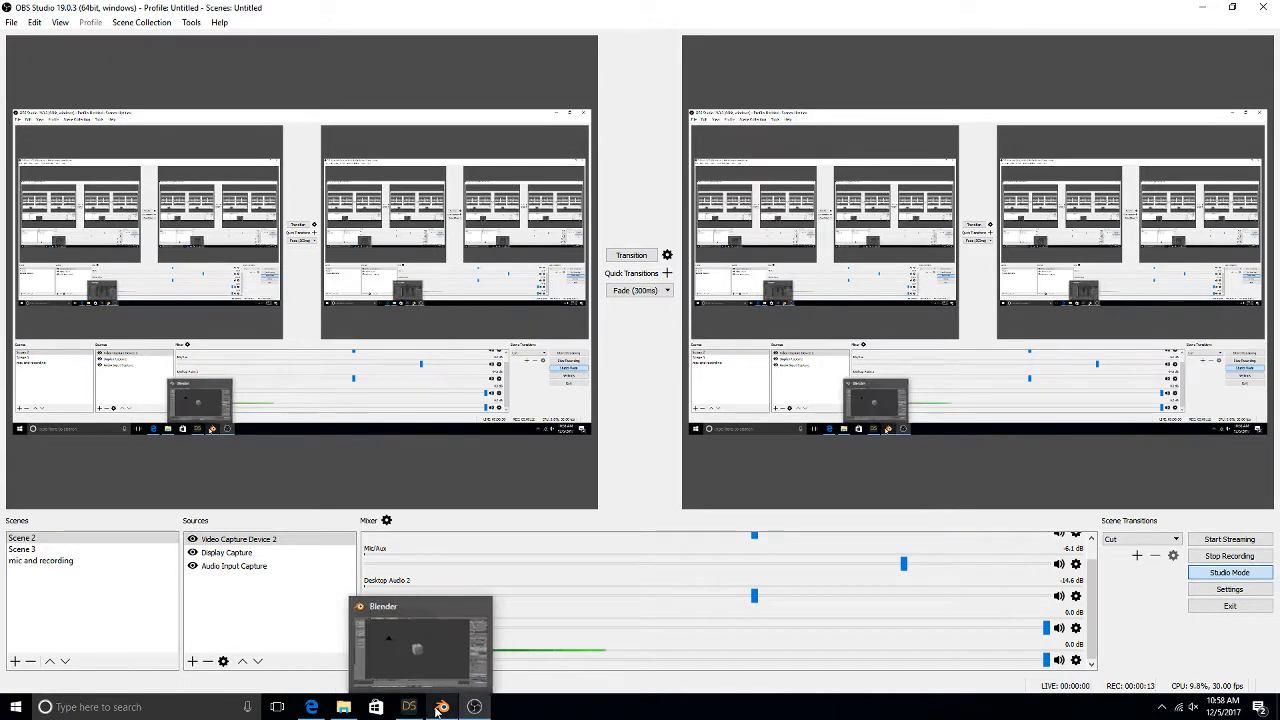
{"action": "left_click", "coordinate": [441, 707]}
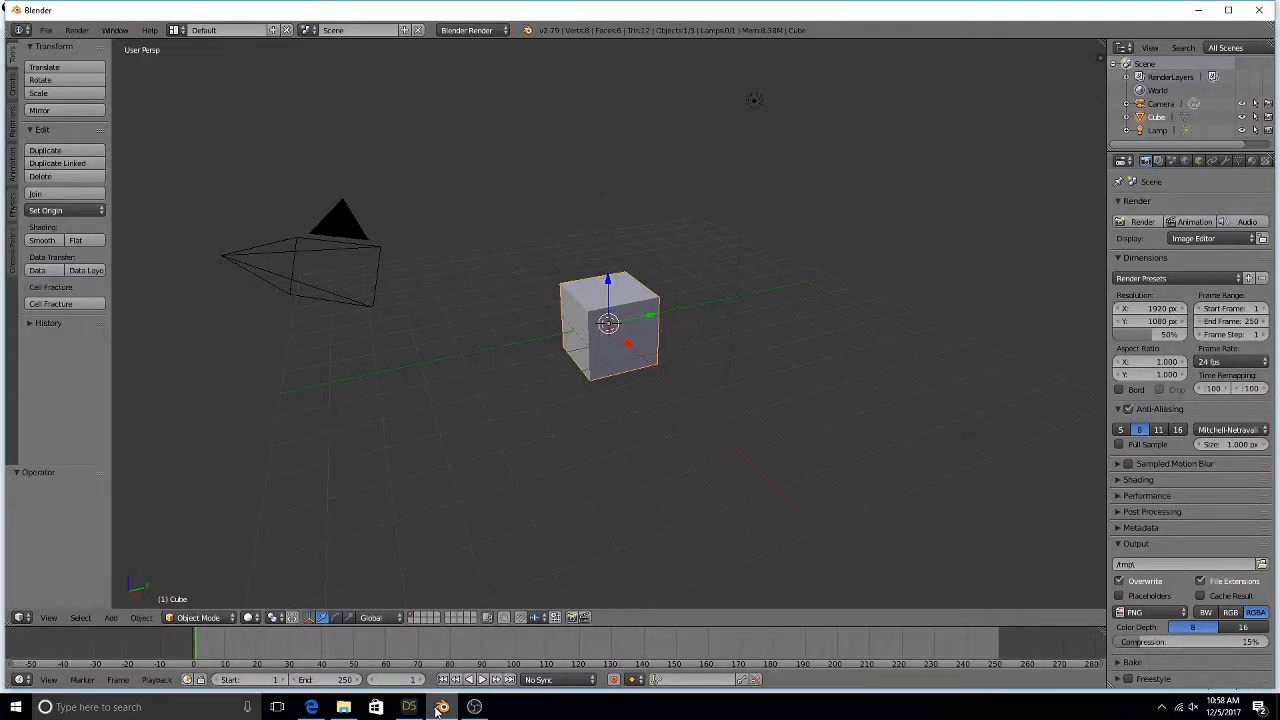
{"action": "key", "text": "x"}
{"action": "left_click", "coordinate": [591, 345]}
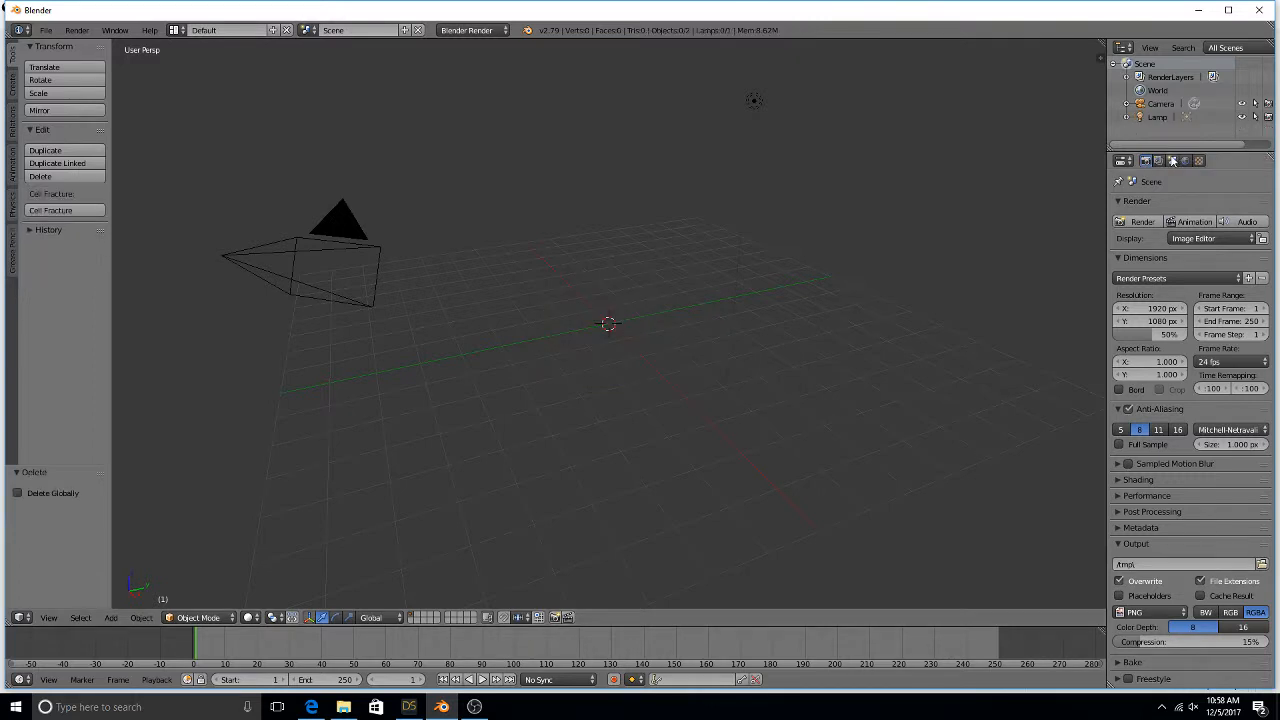
Step: Switch to the Motion Tracking layout and open the clip 20171204_154757.mp4 from the Desktop folder
{"action": "left_click", "coordinate": [175, 30]}
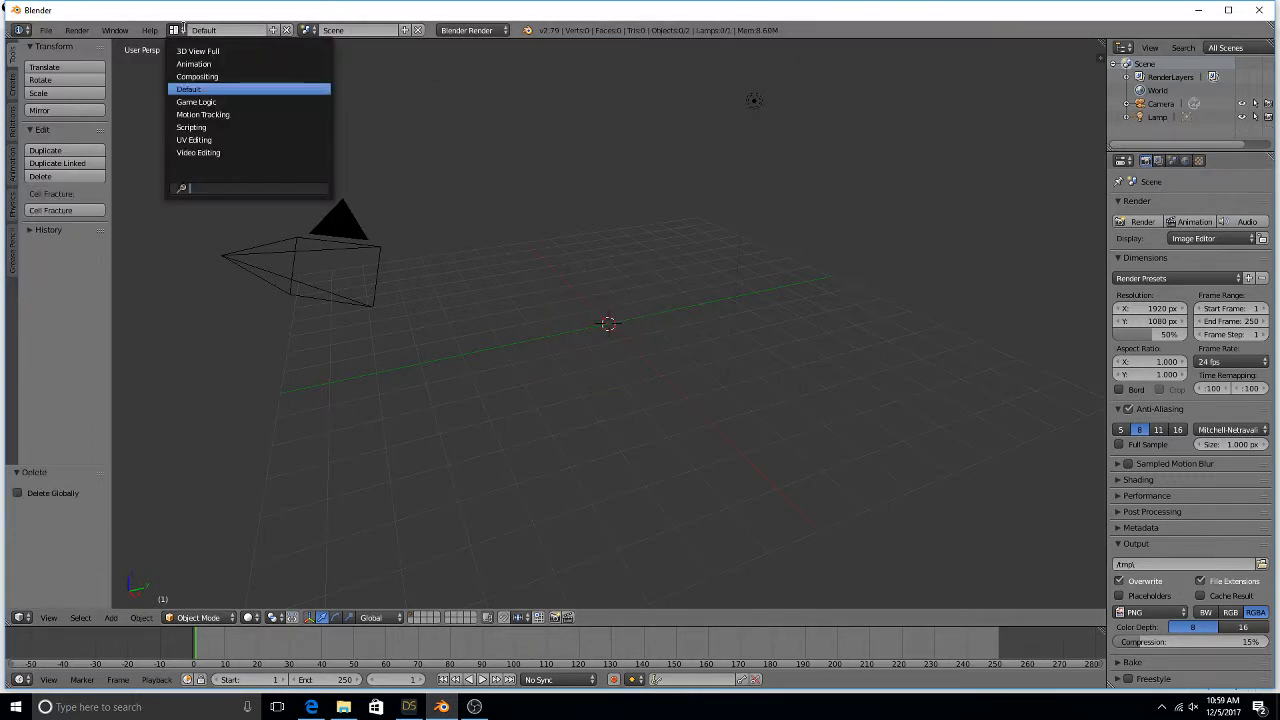
{"action": "left_click", "coordinate": [203, 114]}
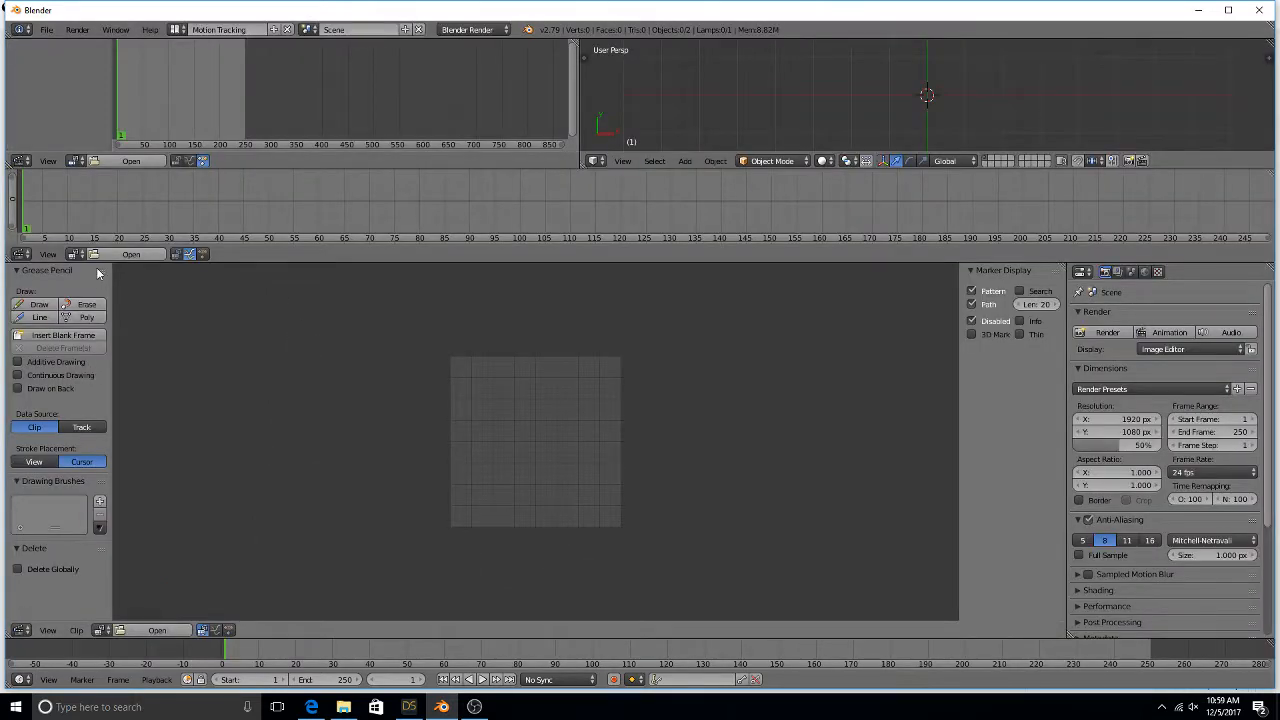
{"action": "left_click", "coordinate": [106, 631]}
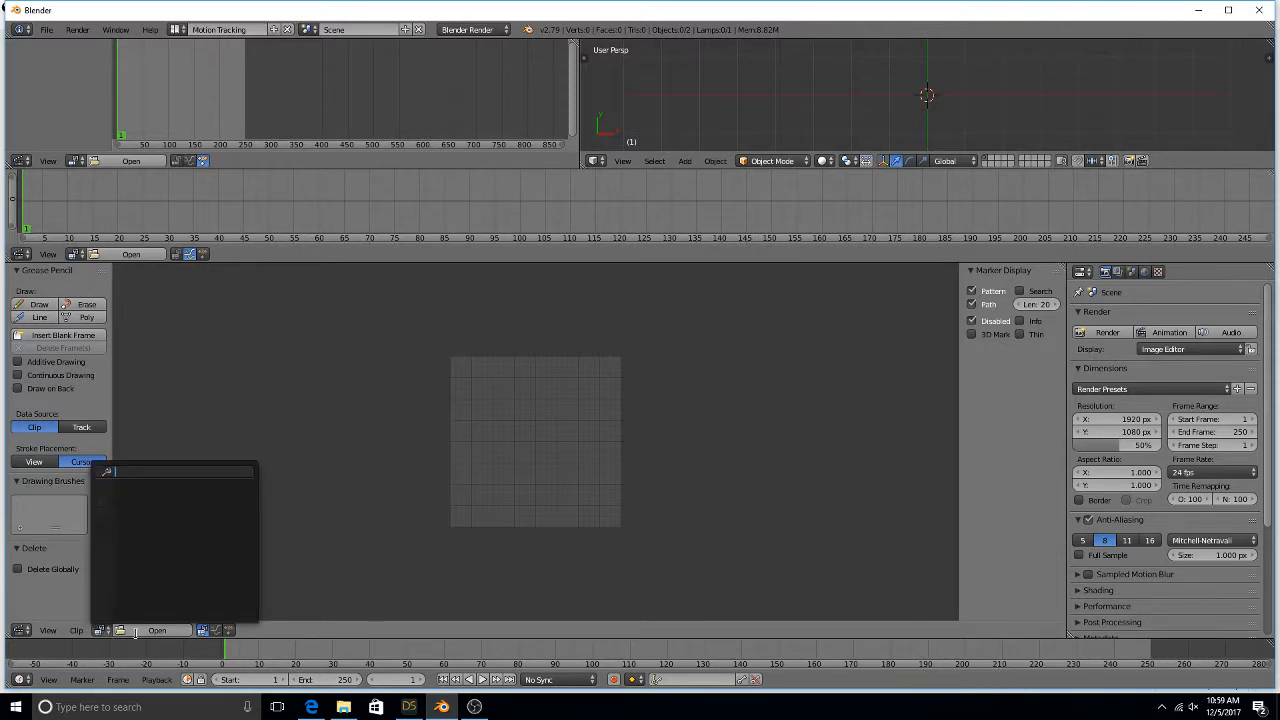
{"action": "left_click", "coordinate": [134, 631]}
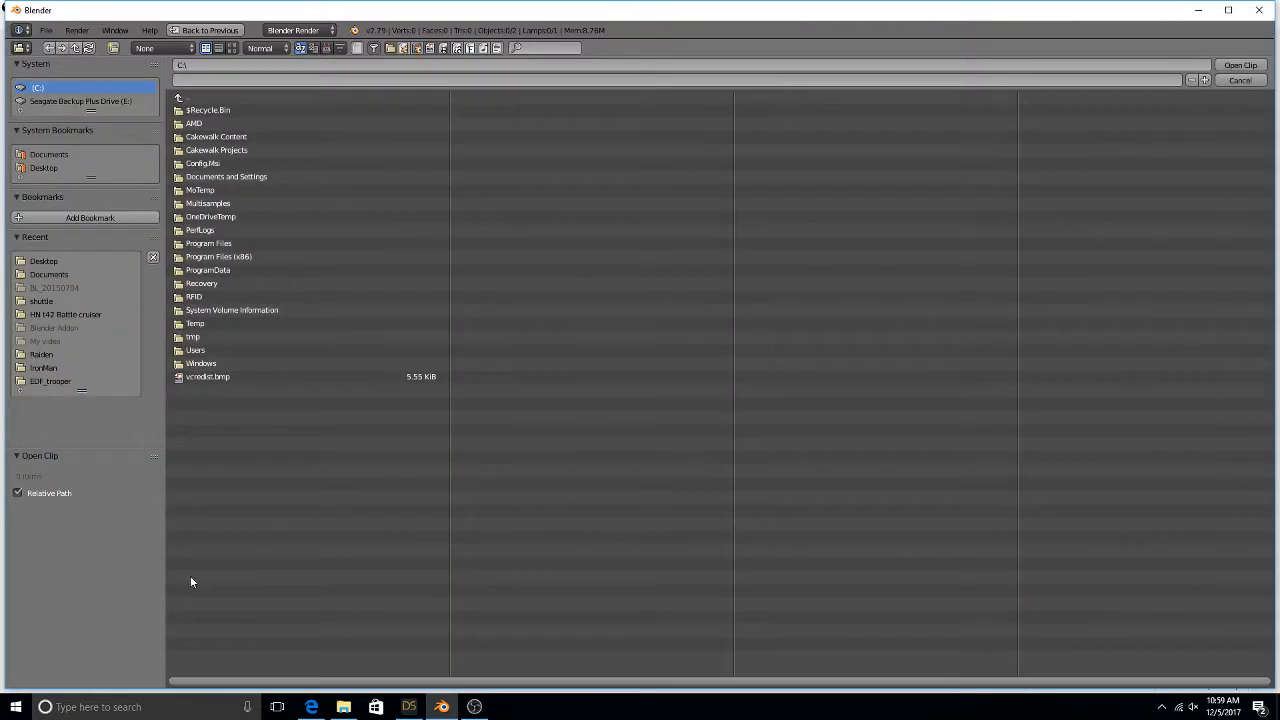
{"action": "left_click", "coordinate": [57, 260]}
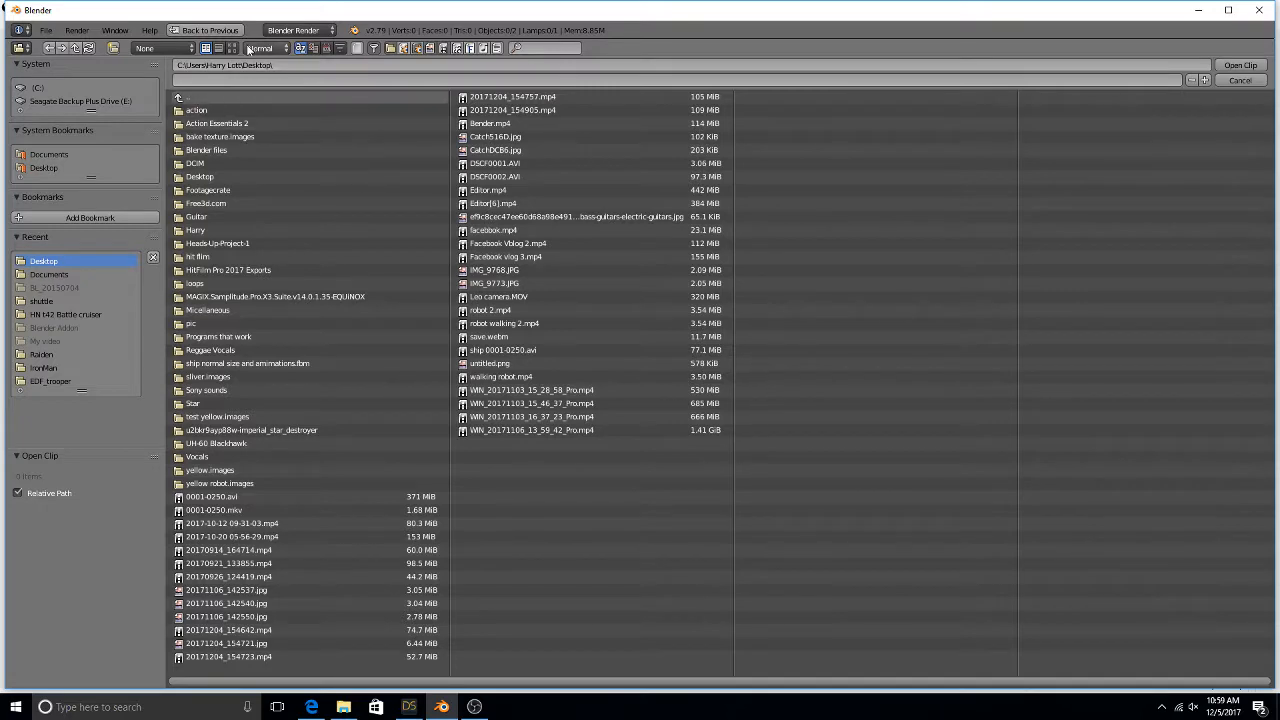
{"action": "left_click", "coordinate": [232, 48]}
{"action": "scroll", "coordinate": [540, 420], "scroll_direction": "down", "scroll_amount": 5}
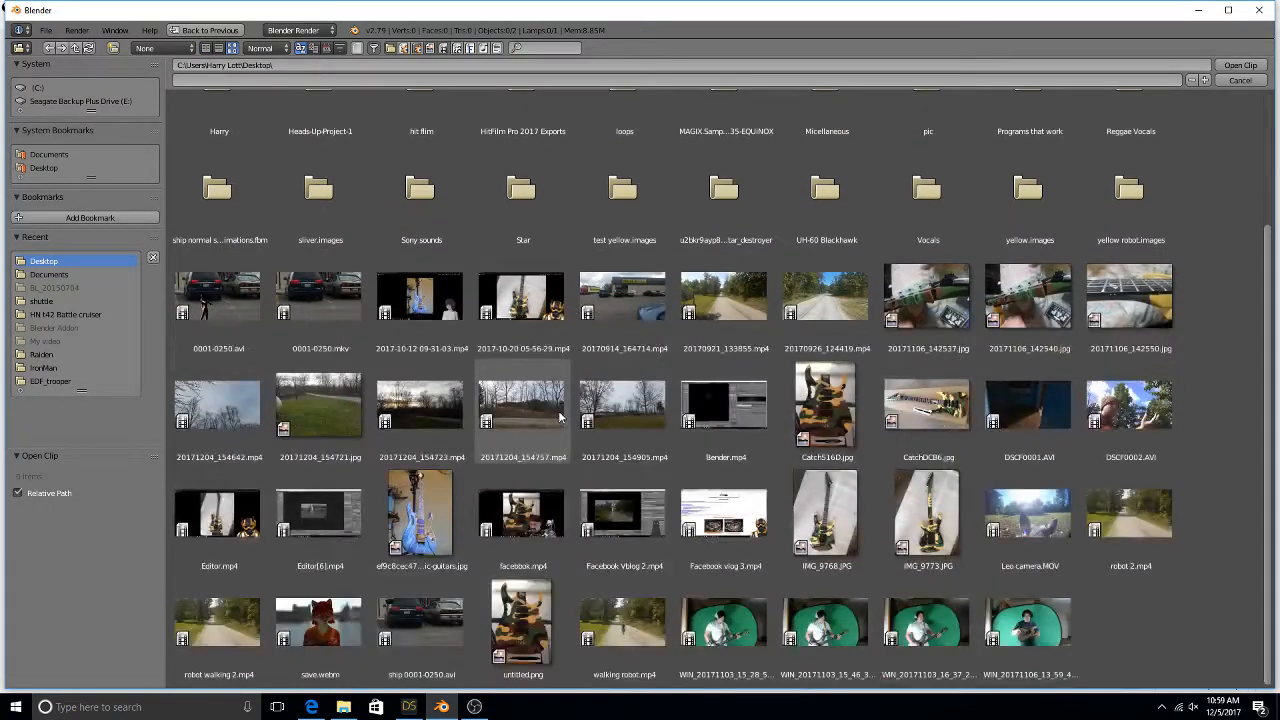
{"action": "left_click", "coordinate": [540, 421]}
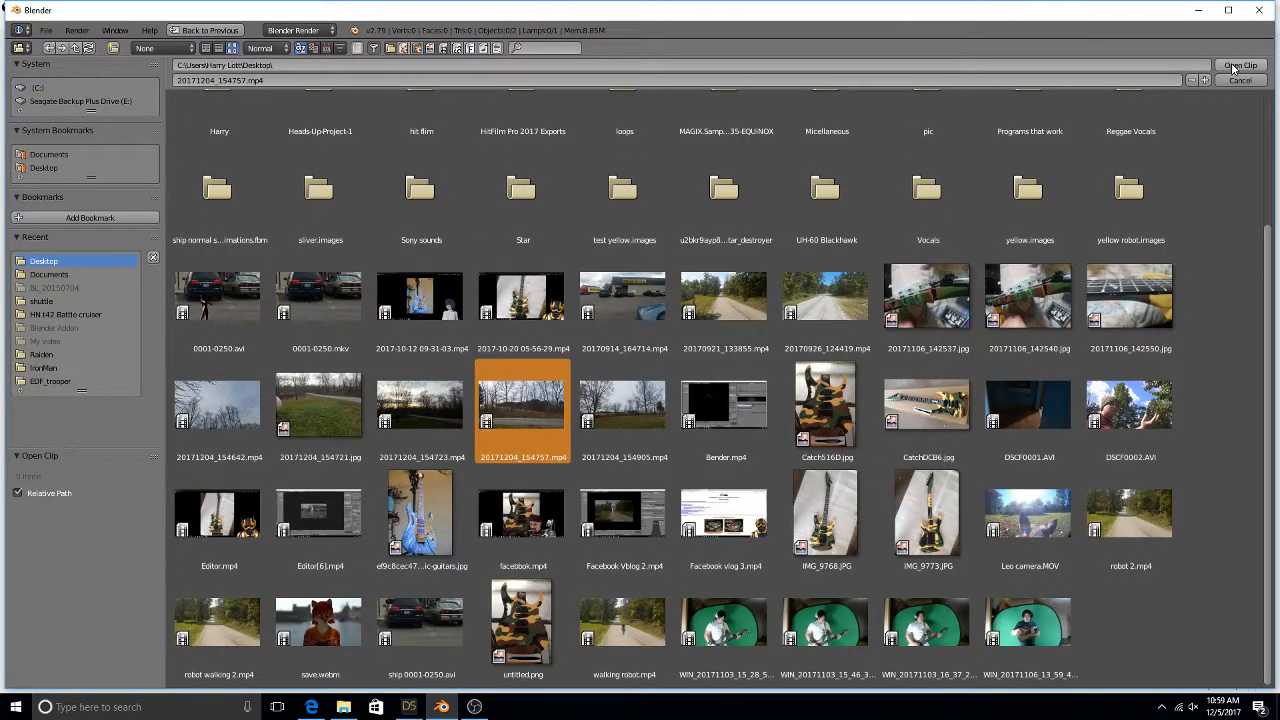
{"action": "left_click", "coordinate": [1240, 65]}
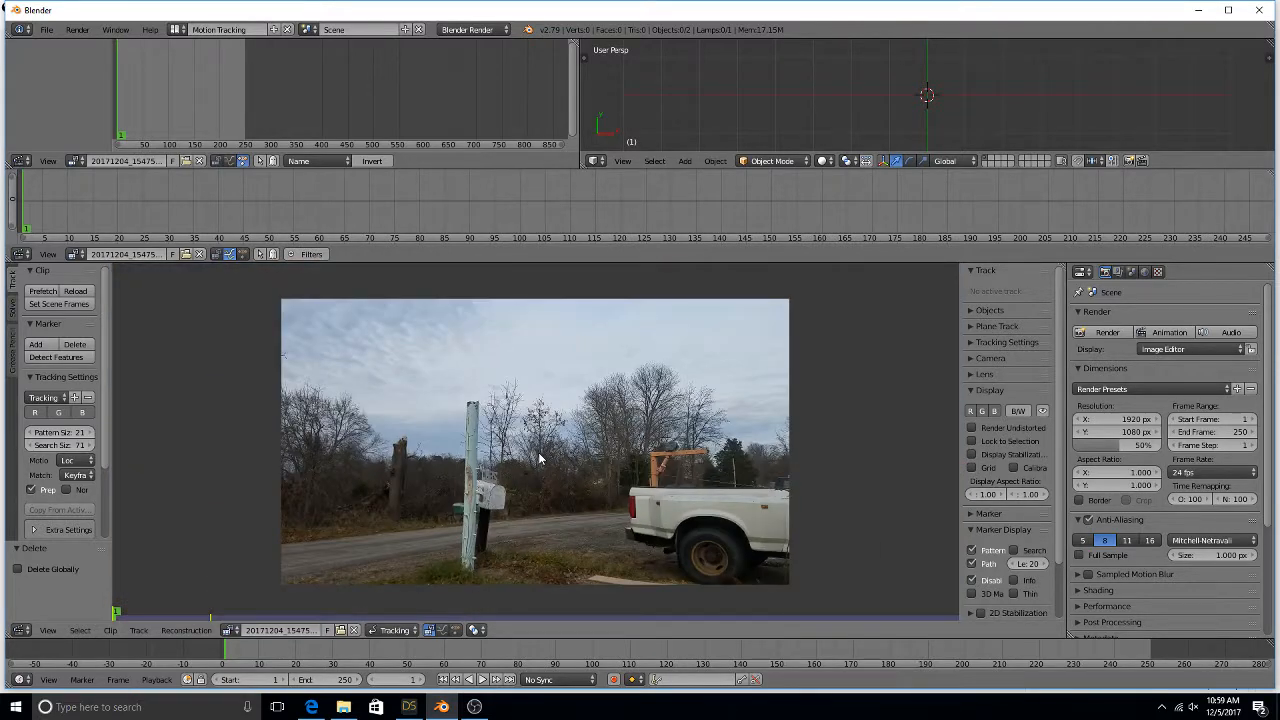
Step: Prefetch the clip's frames, then detect feature markers and track them forward through the footage
{"action": "left_click", "coordinate": [43, 291]}
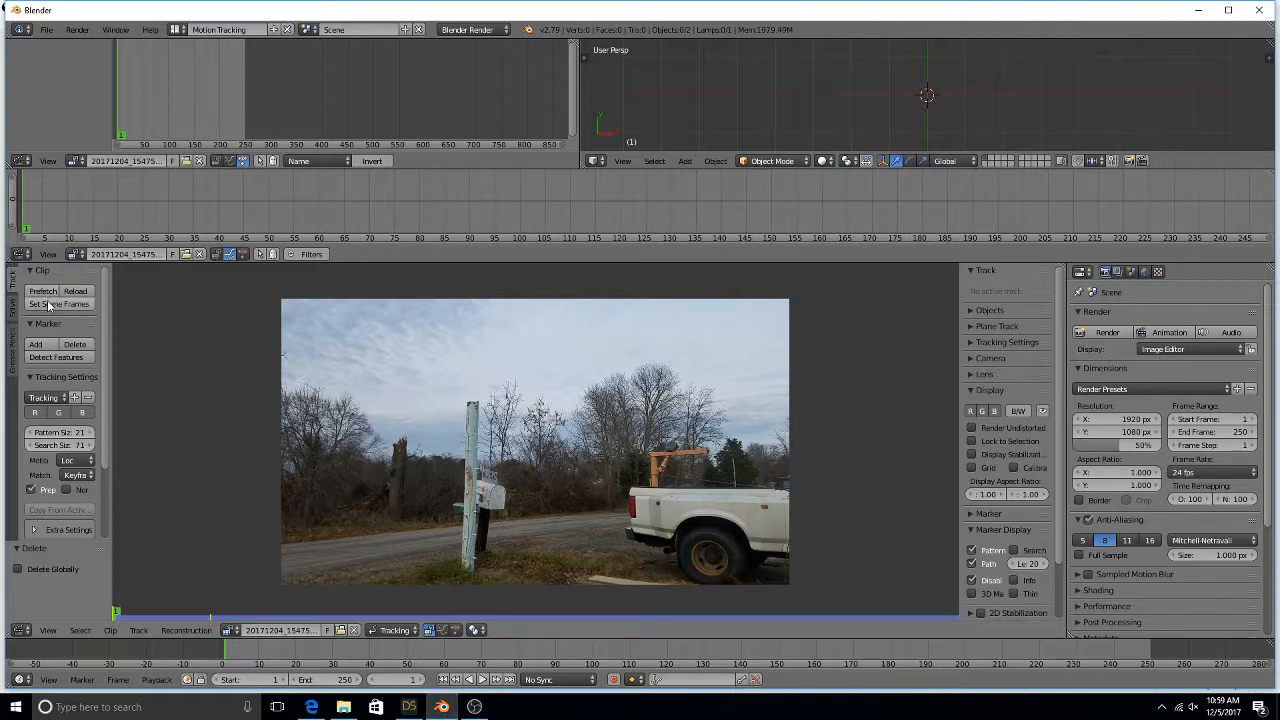
{"action": "left_click", "coordinate": [62, 359]}
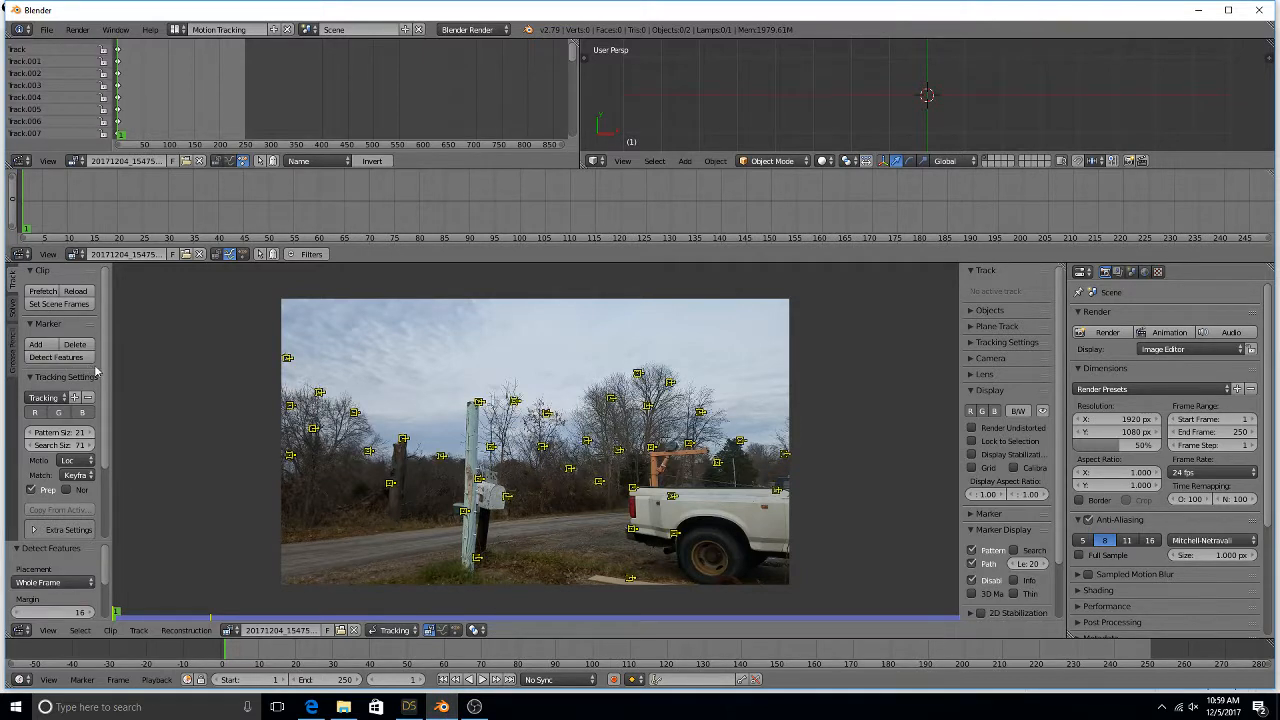
{"action": "scroll", "coordinate": [105, 380], "scroll_direction": "down", "scroll_amount": 4}
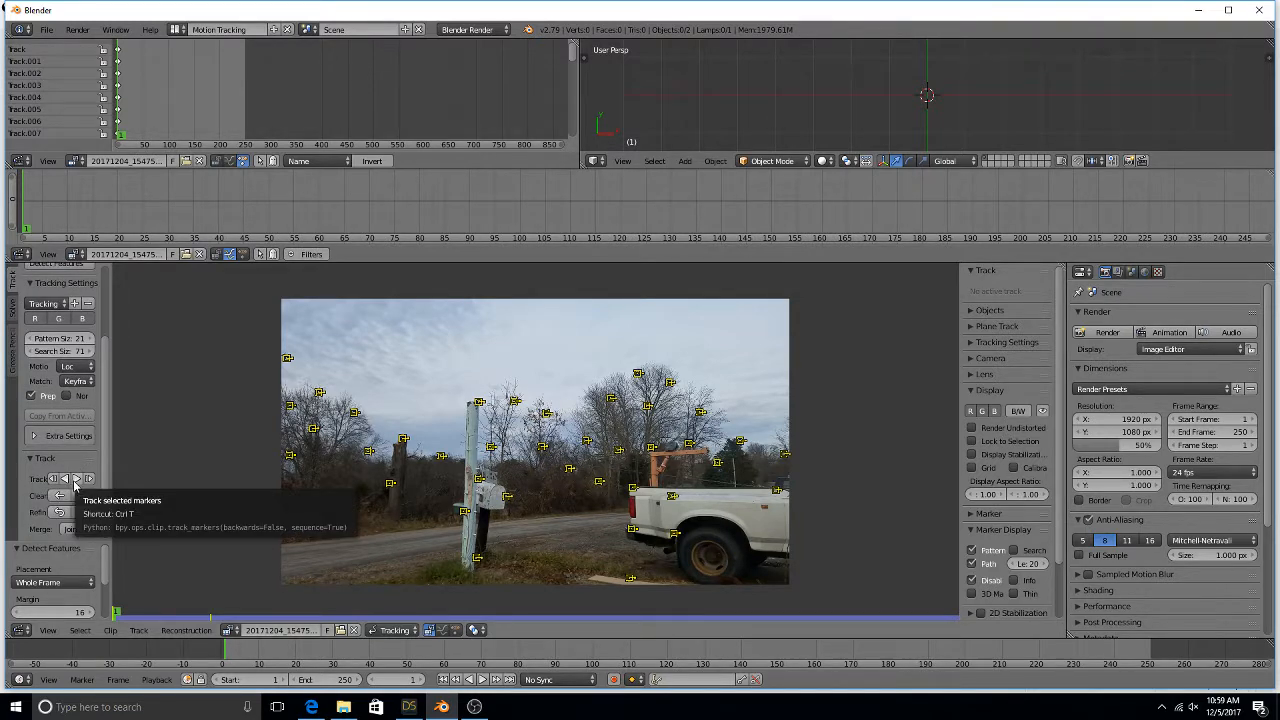
{"action": "left_click", "coordinate": [75, 480]}
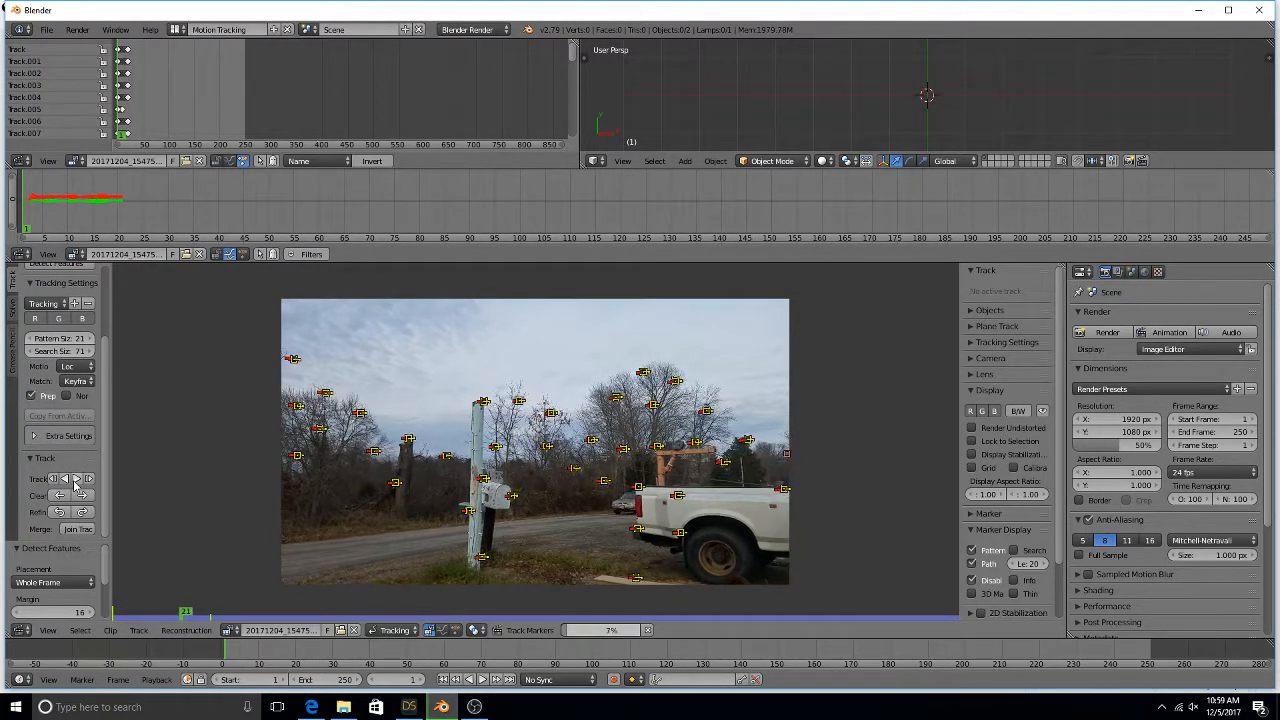
Step: Check the Memory Cache Limit for the sequencer and clip editor in the System user preferences
{"action": "left_click", "coordinate": [52, 32]}
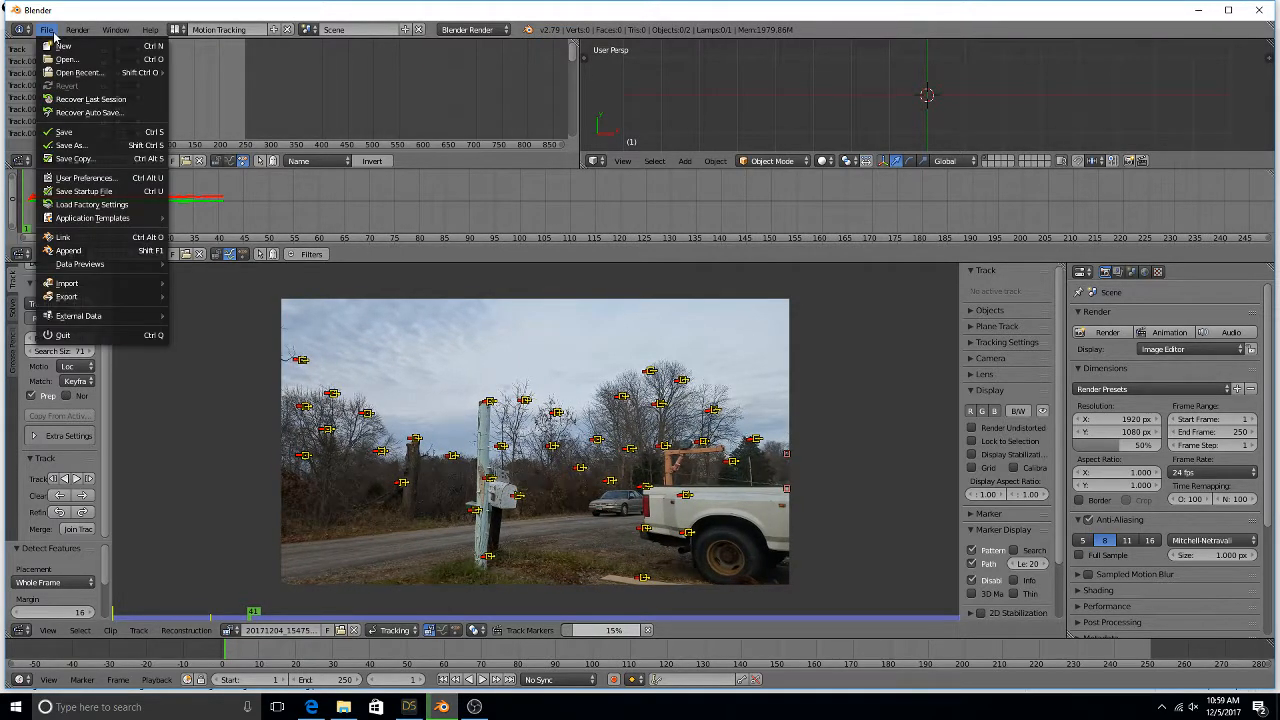
{"action": "left_click", "coordinate": [93, 178]}
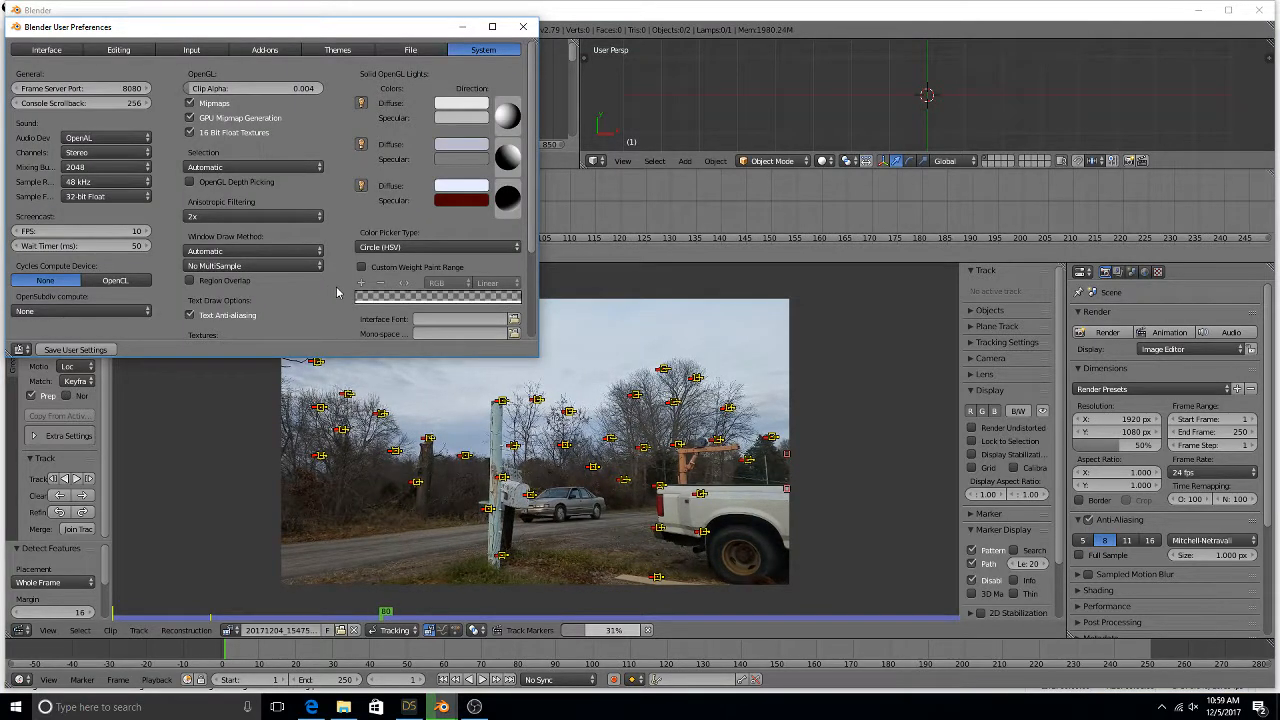
{"action": "scroll", "coordinate": [303, 337], "scroll_direction": "down", "scroll_amount": 3}
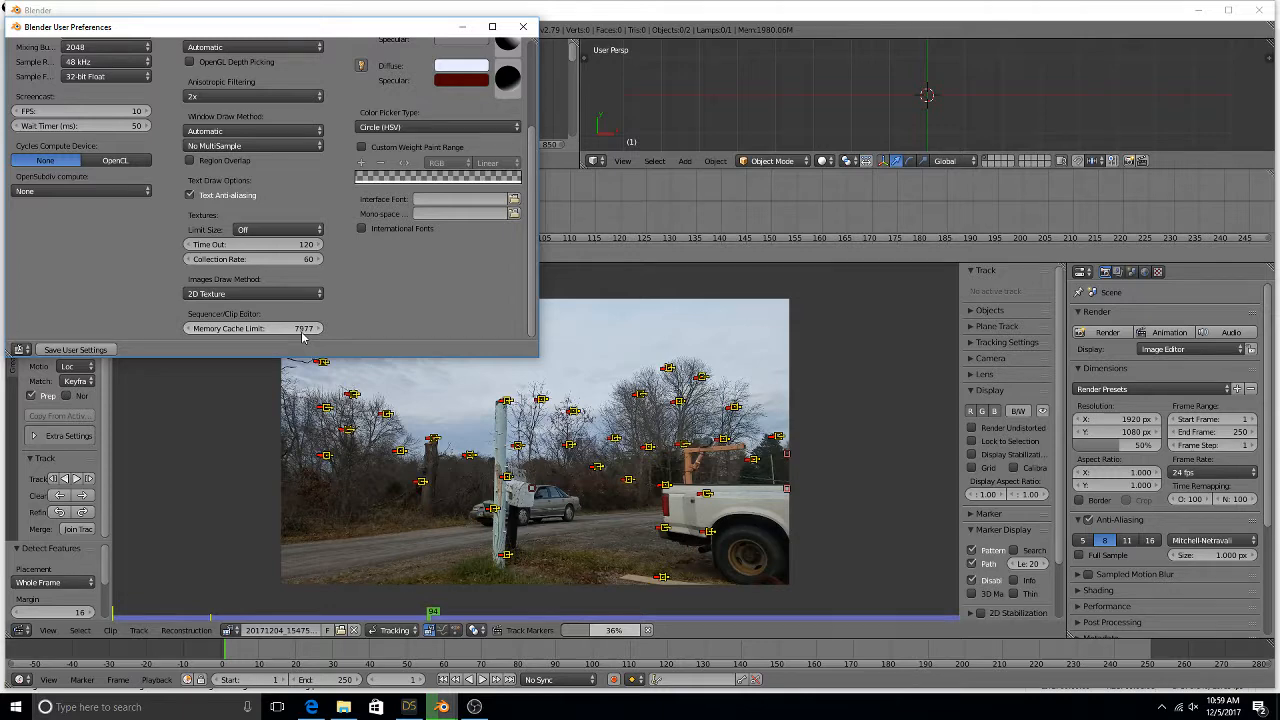
{"action": "scroll", "coordinate": [323, 322], "scroll_direction": "up", "scroll_amount": 3}
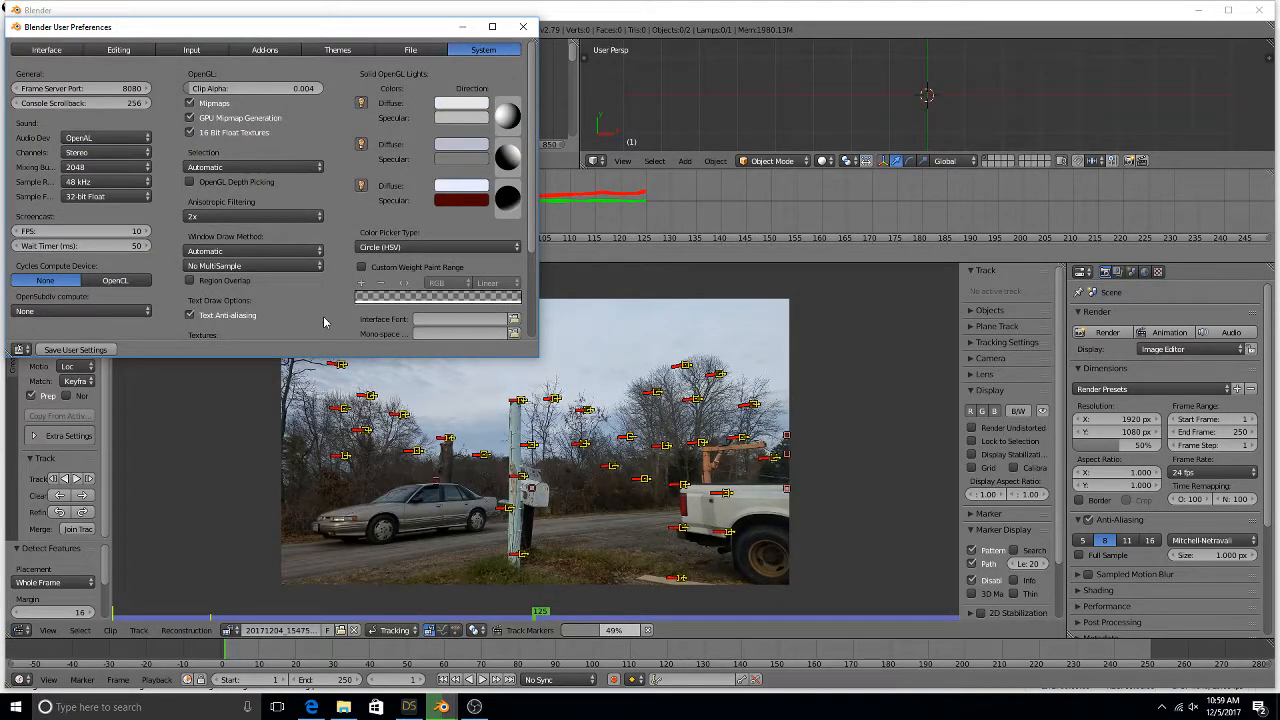
{"action": "left_click", "coordinate": [521, 27]}
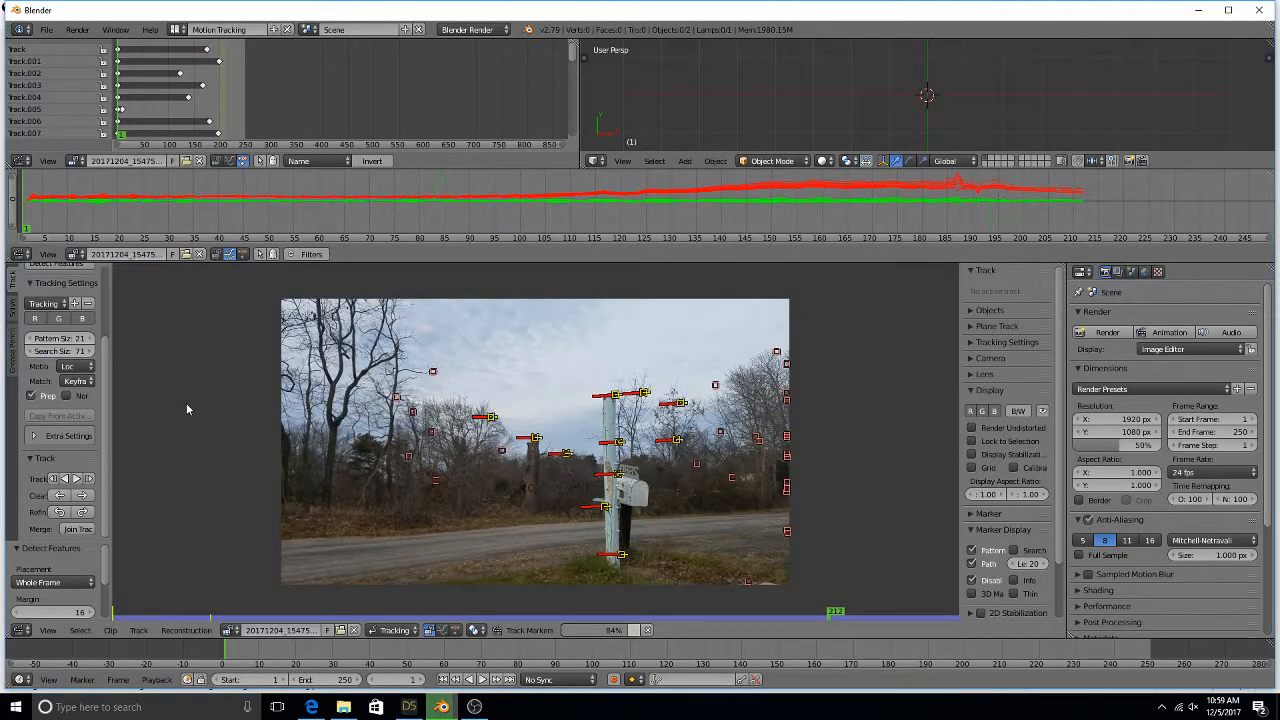
Step: Track the markers backward and delete the two stray track curves spiking near frames 84 and 194 in the graph
{"action": "left_click", "coordinate": [69, 479]}
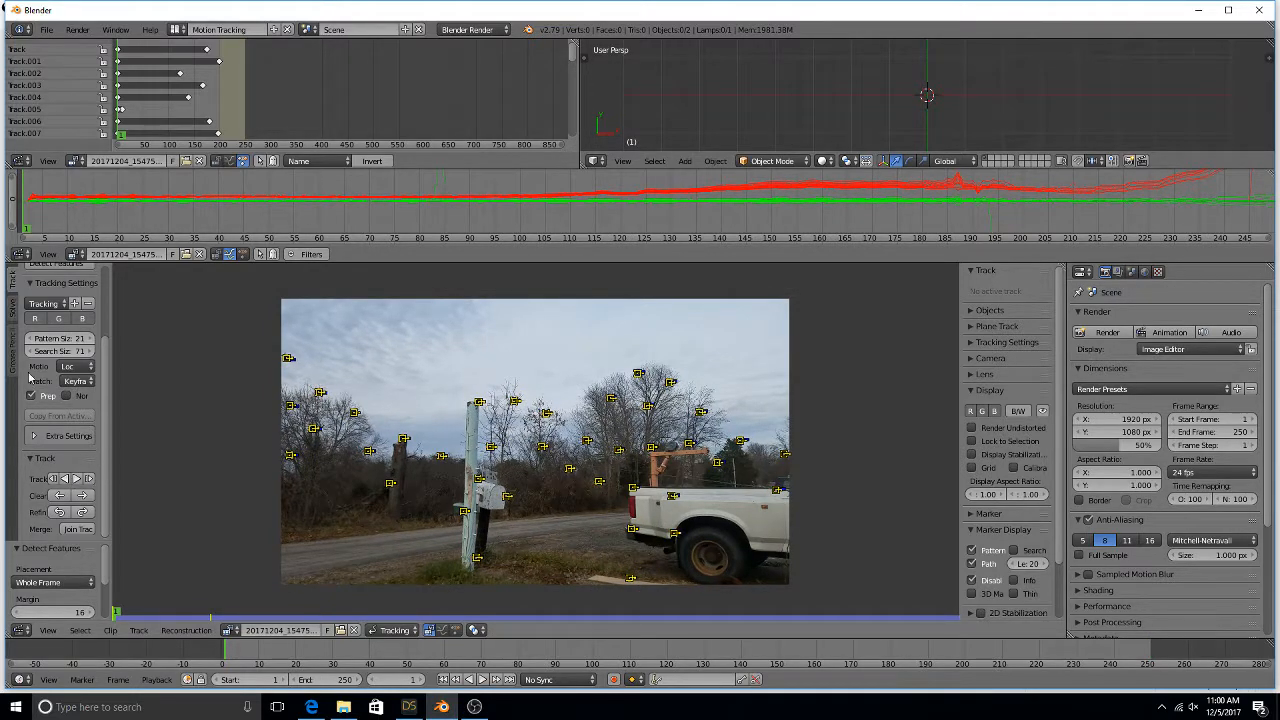
{"action": "left_click", "coordinate": [13, 305]}
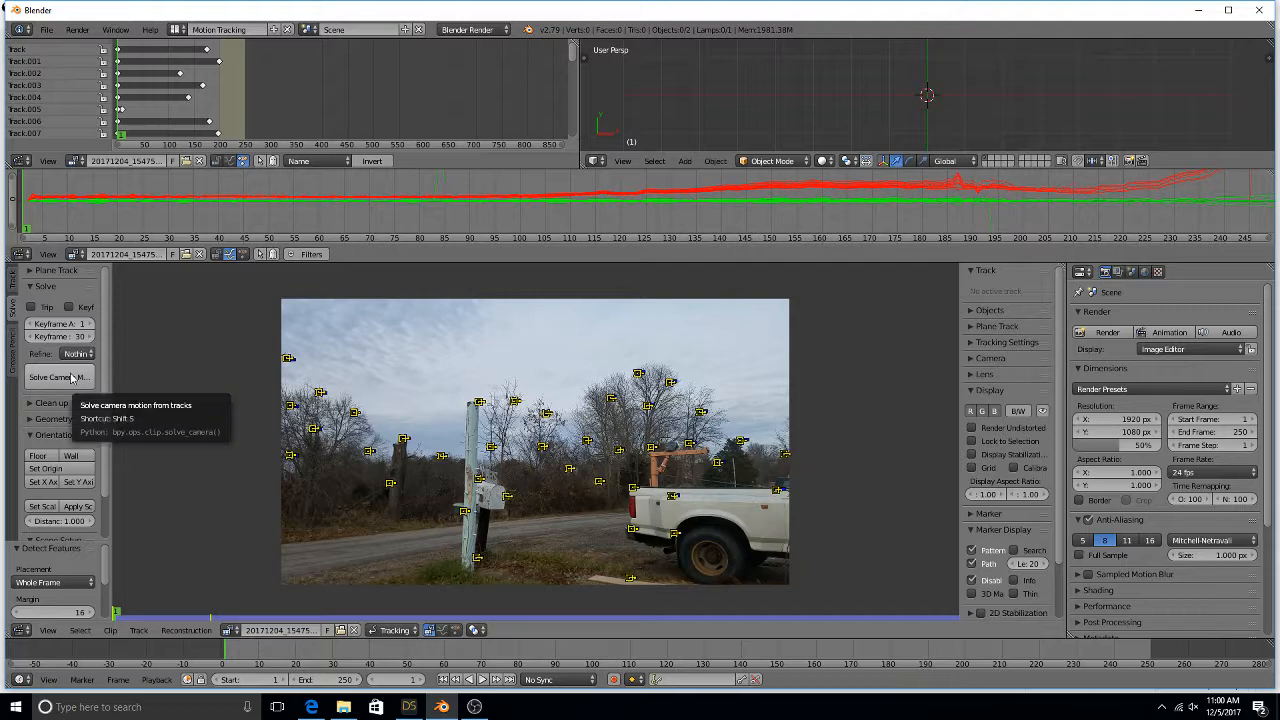
{"action": "left_click", "coordinate": [440, 178]}
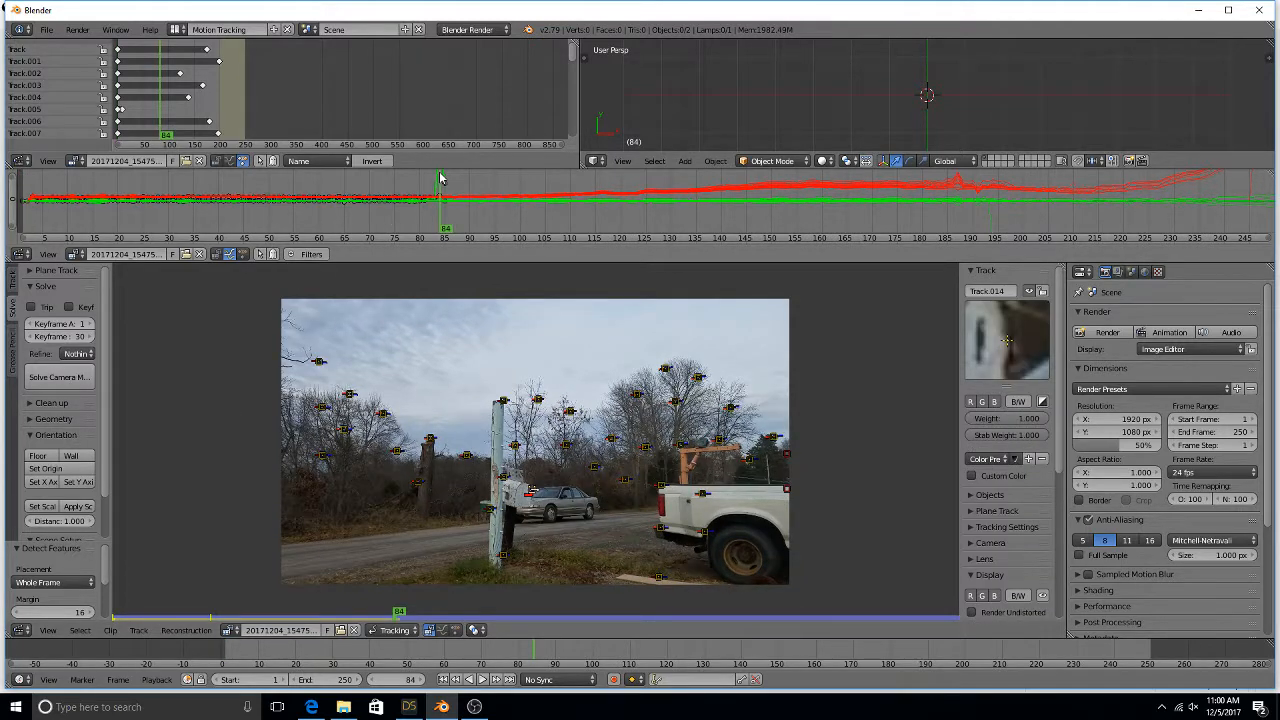
{"action": "key", "text": "x"}
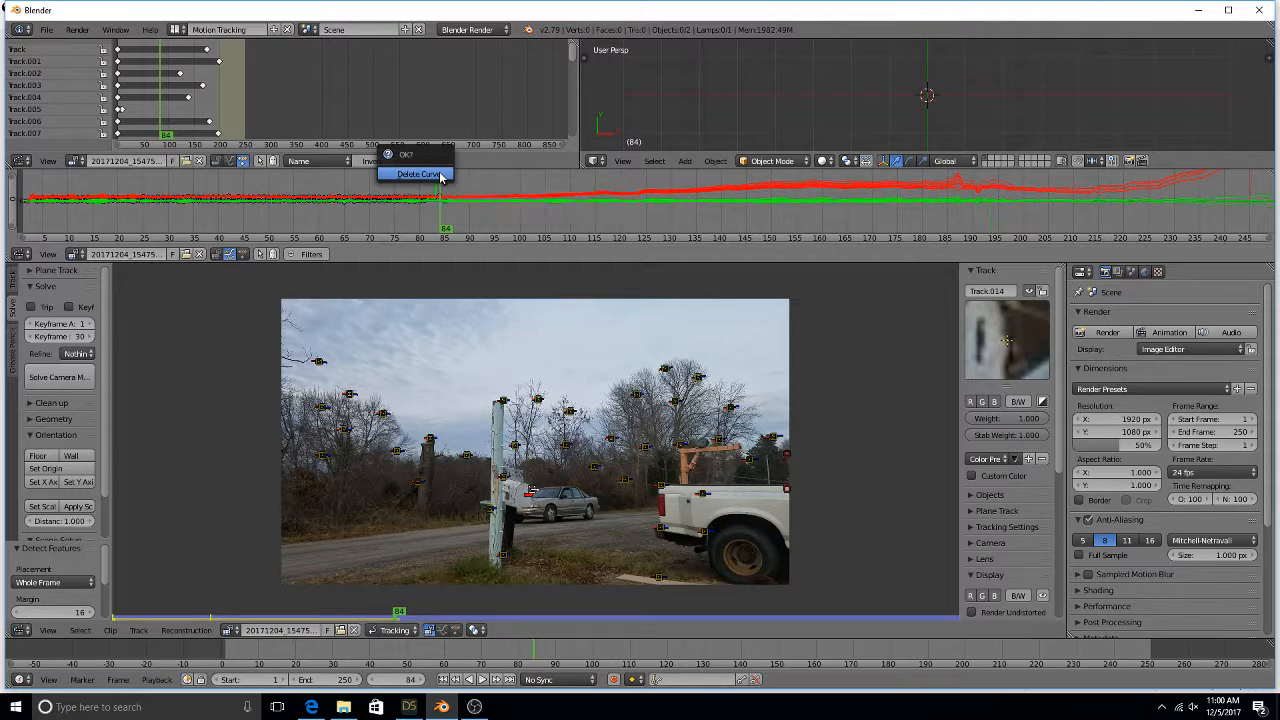
{"action": "left_click", "coordinate": [440, 176]}
{"action": "left_click", "coordinate": [995, 226]}
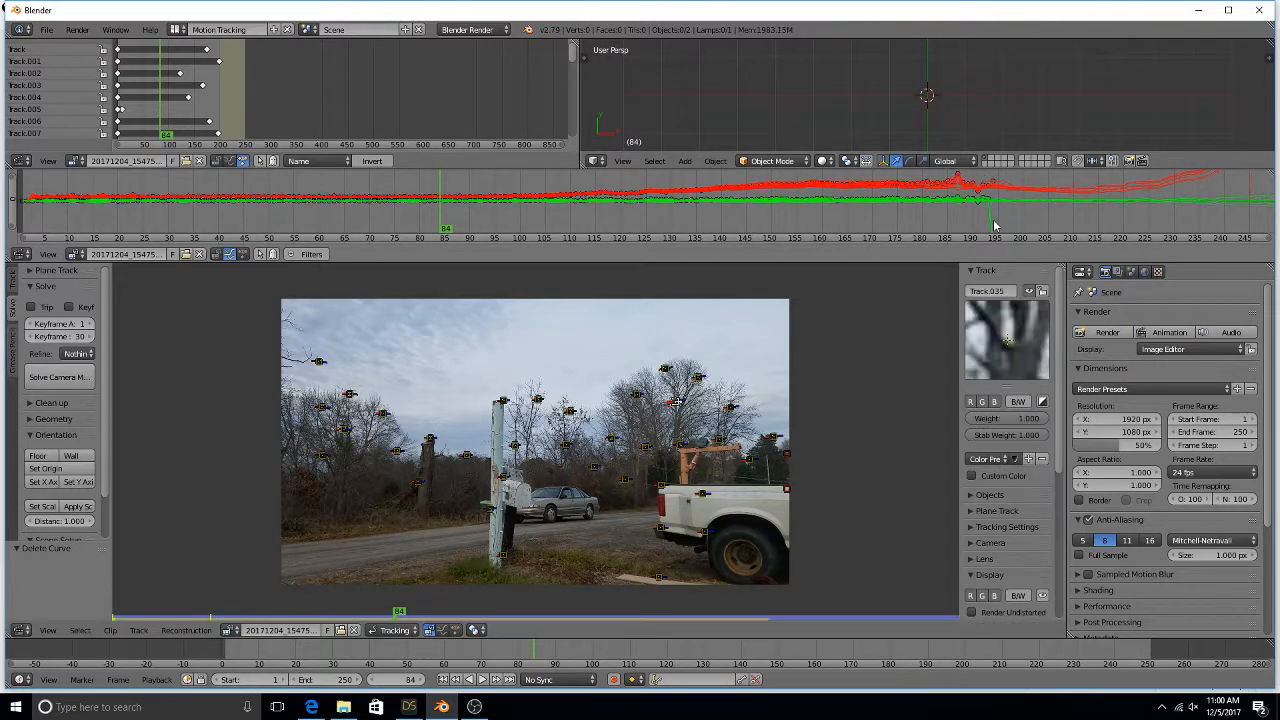
{"action": "key", "text": "x"}
{"action": "left_click", "coordinate": [995, 226]}
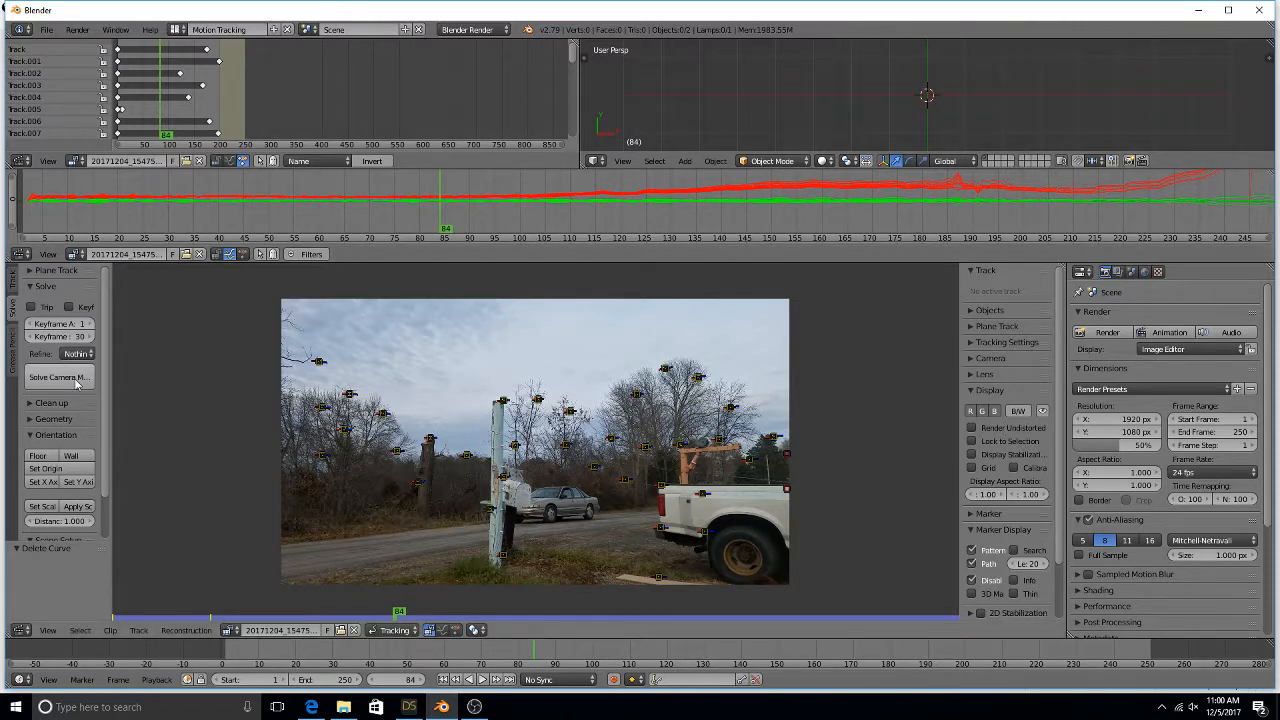
Step: Solve the camera motion from the remaining tracks and expand the Geometry options
{"action": "left_click", "coordinate": [57, 377]}
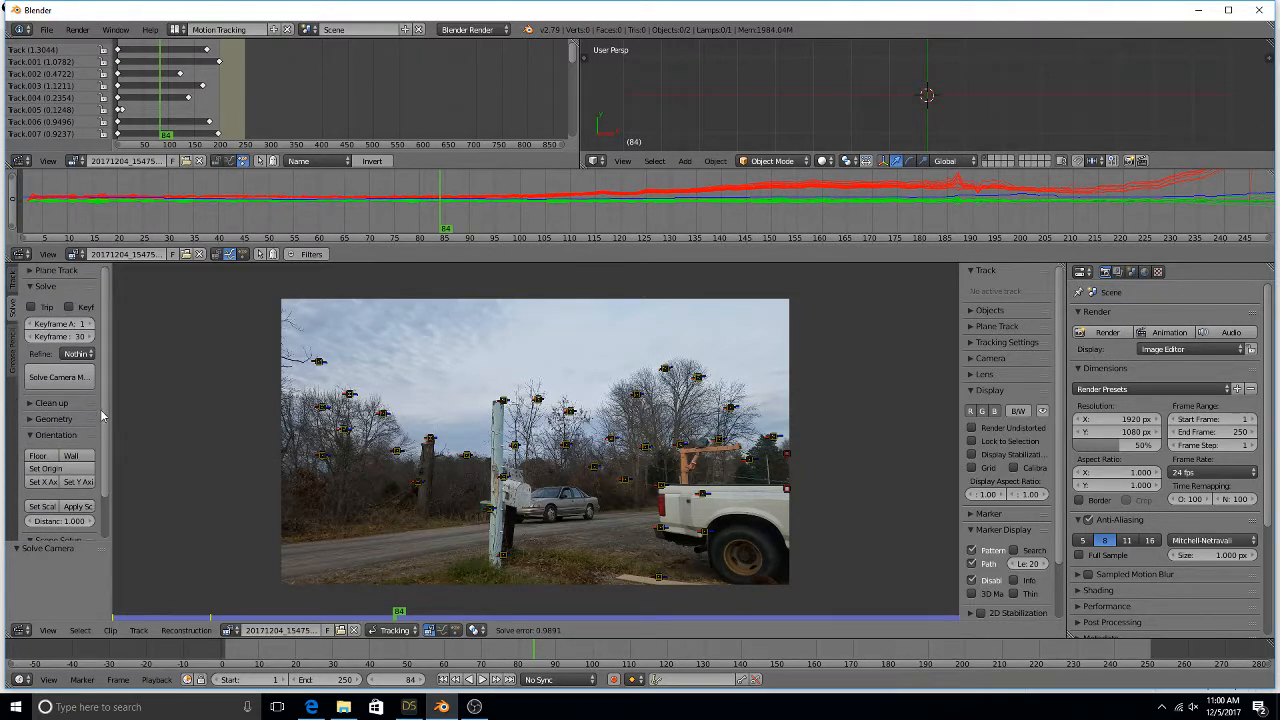
{"action": "left_click", "coordinate": [34, 418]}
{"action": "left_click_drag", "start_coordinate": [105, 422], "coordinate": [108, 504]}
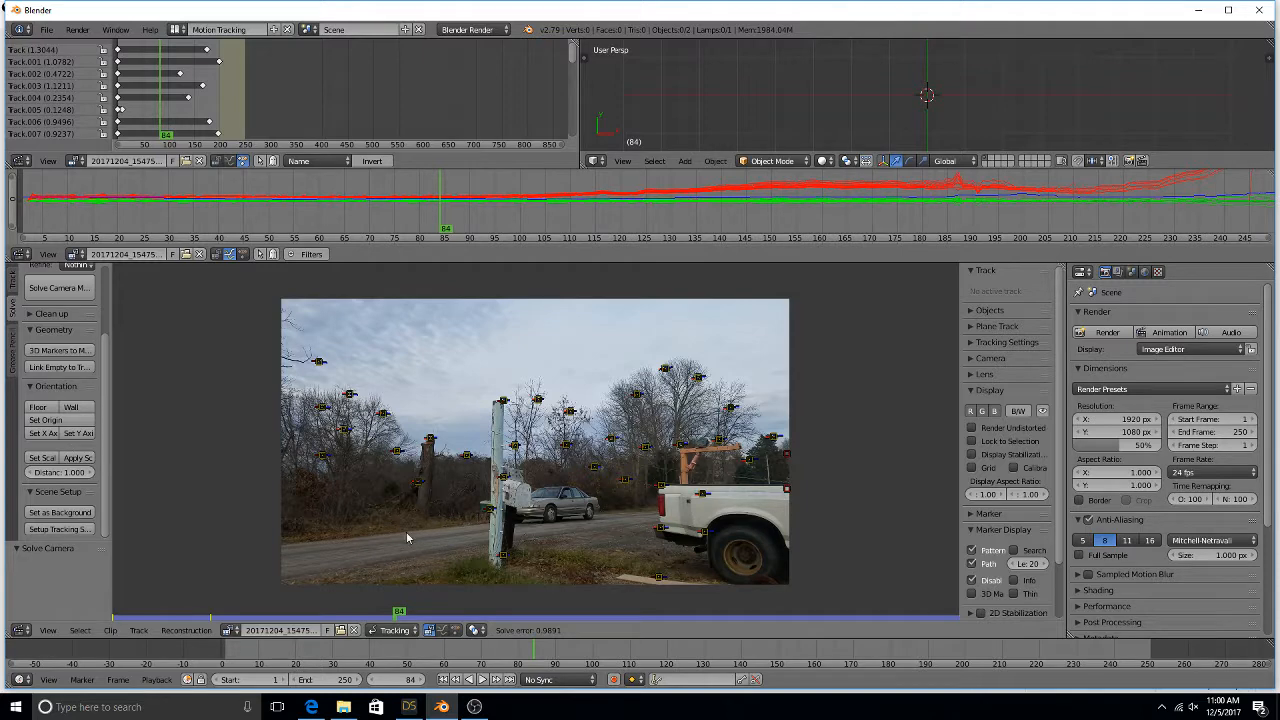
Step: Set the floor plane from the three markers at the post's base, the board on the ground and the truck's rear bumper
{"action": "left_click", "coordinate": [504, 558]}
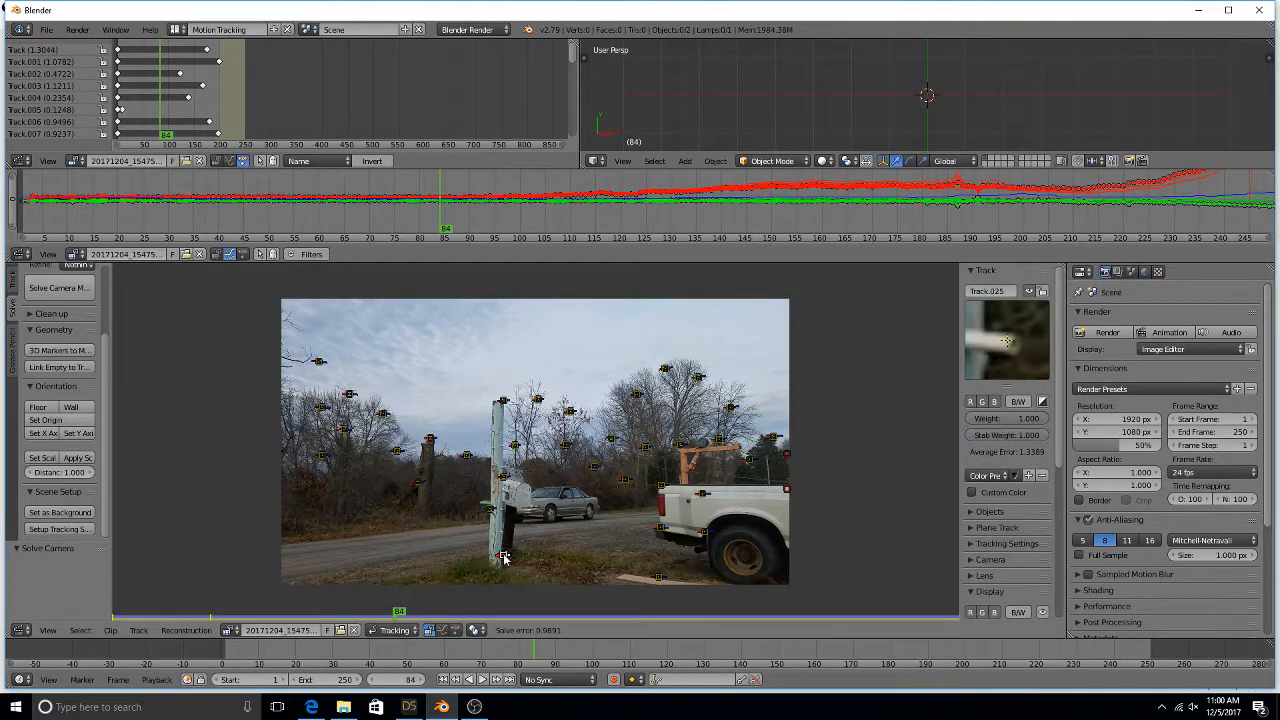
{"action": "left_click", "coordinate": [660, 577], "text": "shift"}
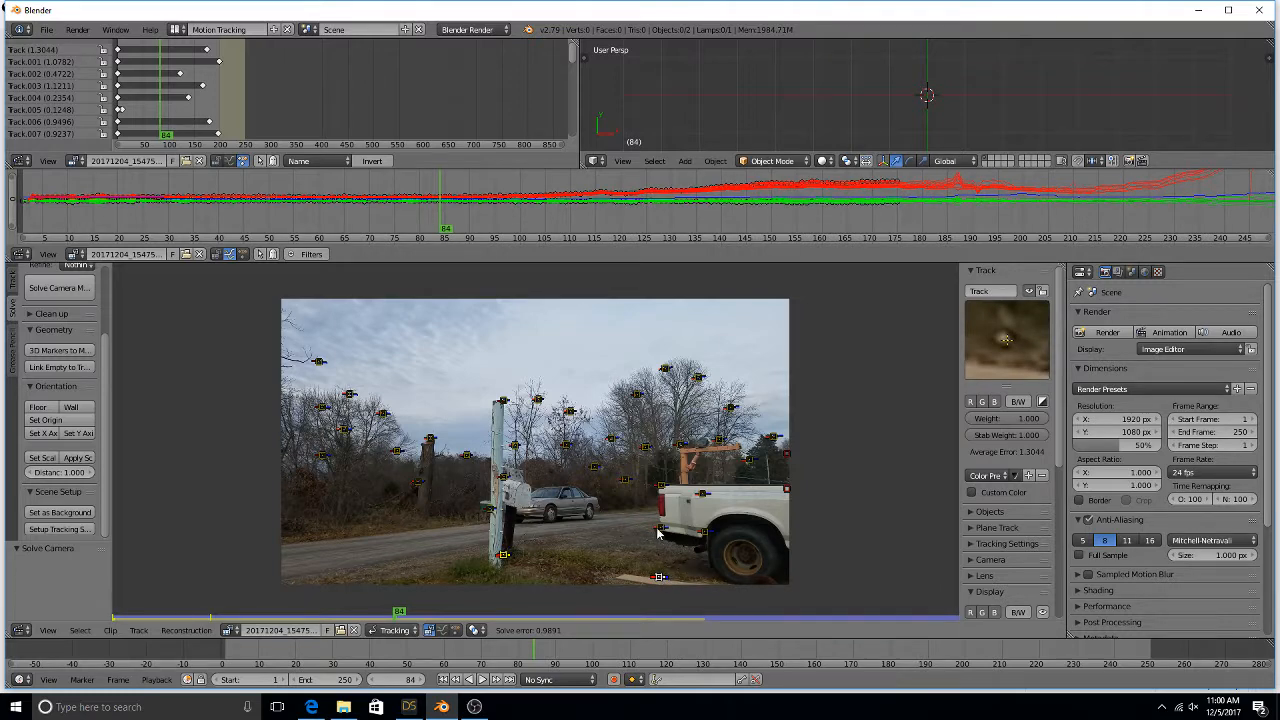
{"action": "left_click", "coordinate": [660, 529], "text": "shift"}
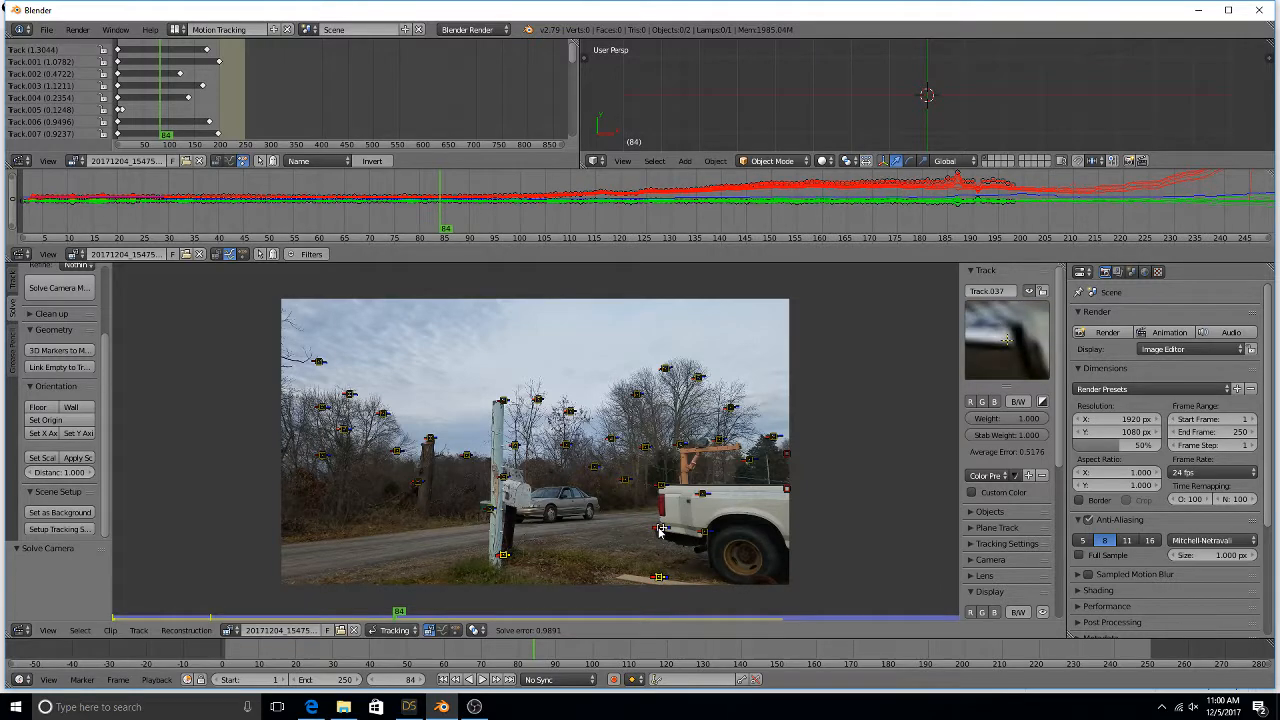
{"action": "left_click", "coordinate": [44, 408]}
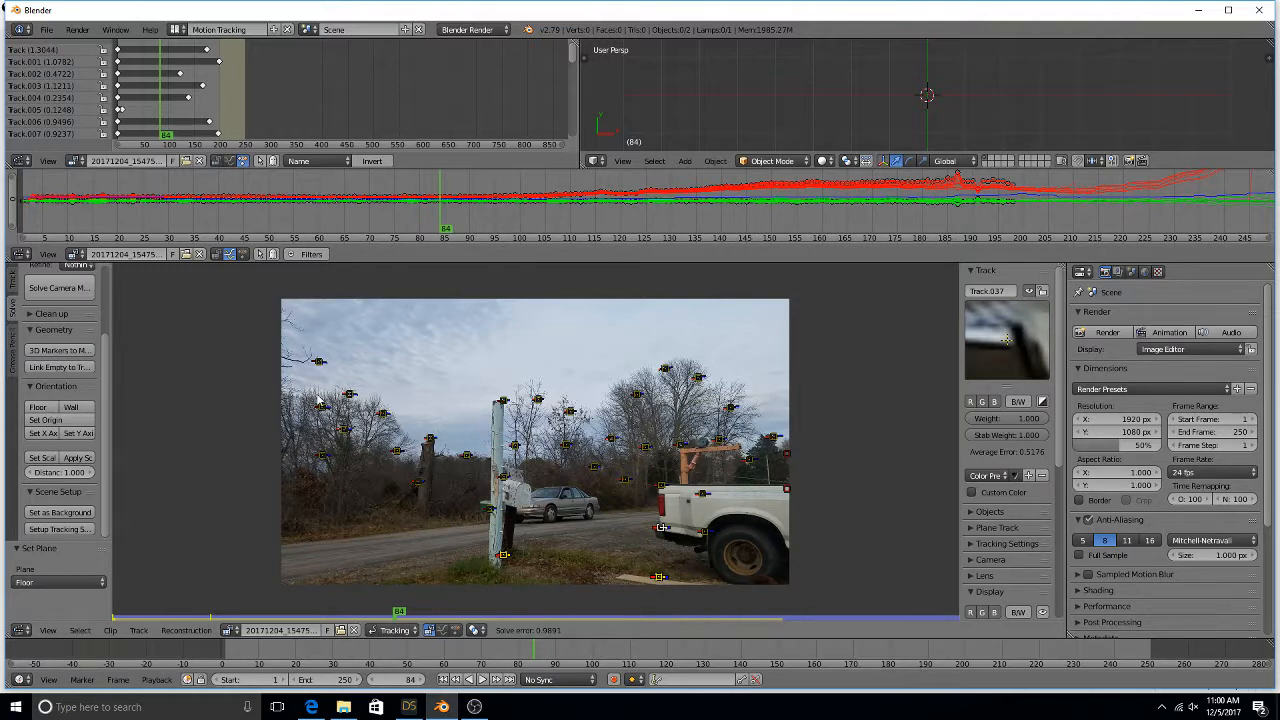
Step: Try to set the wall plane from the five markers in the bare trees, toggling the bumper and ground-board markers for a second attempt
{"action": "left_click", "coordinate": [322, 362]}
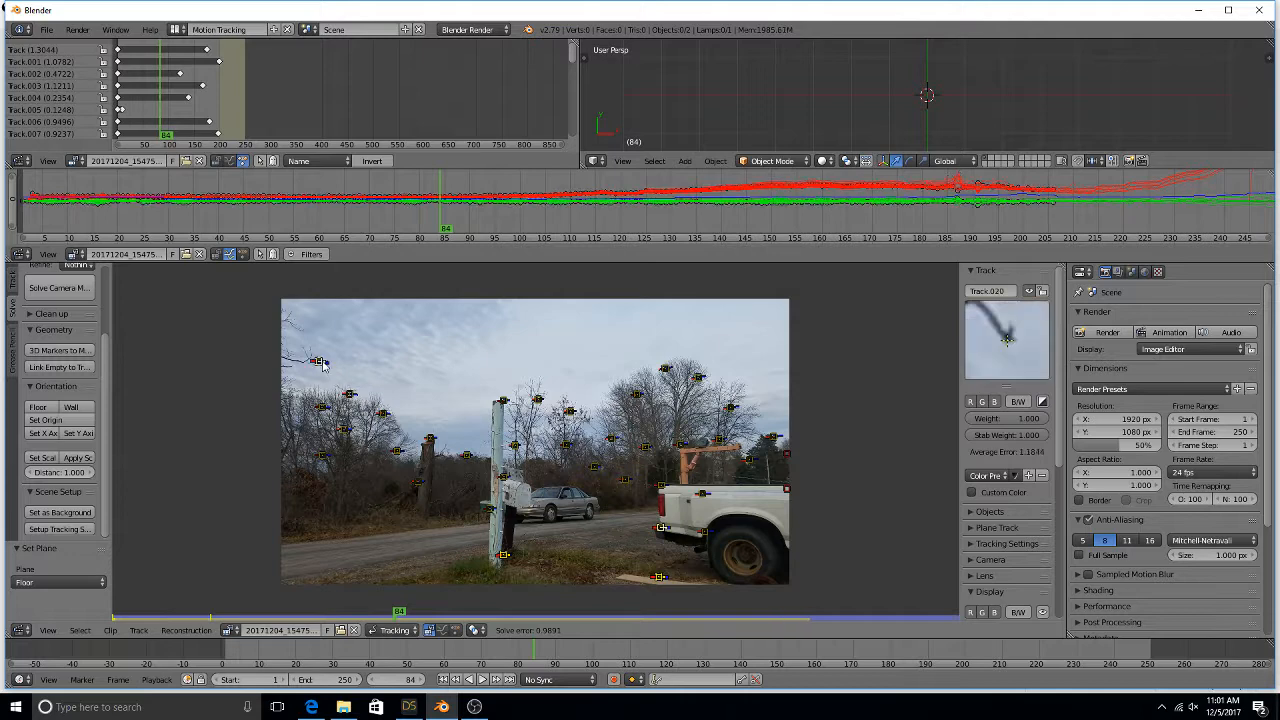
{"action": "left_click", "coordinate": [347, 394]}
{"action": "left_click", "coordinate": [323, 410]}
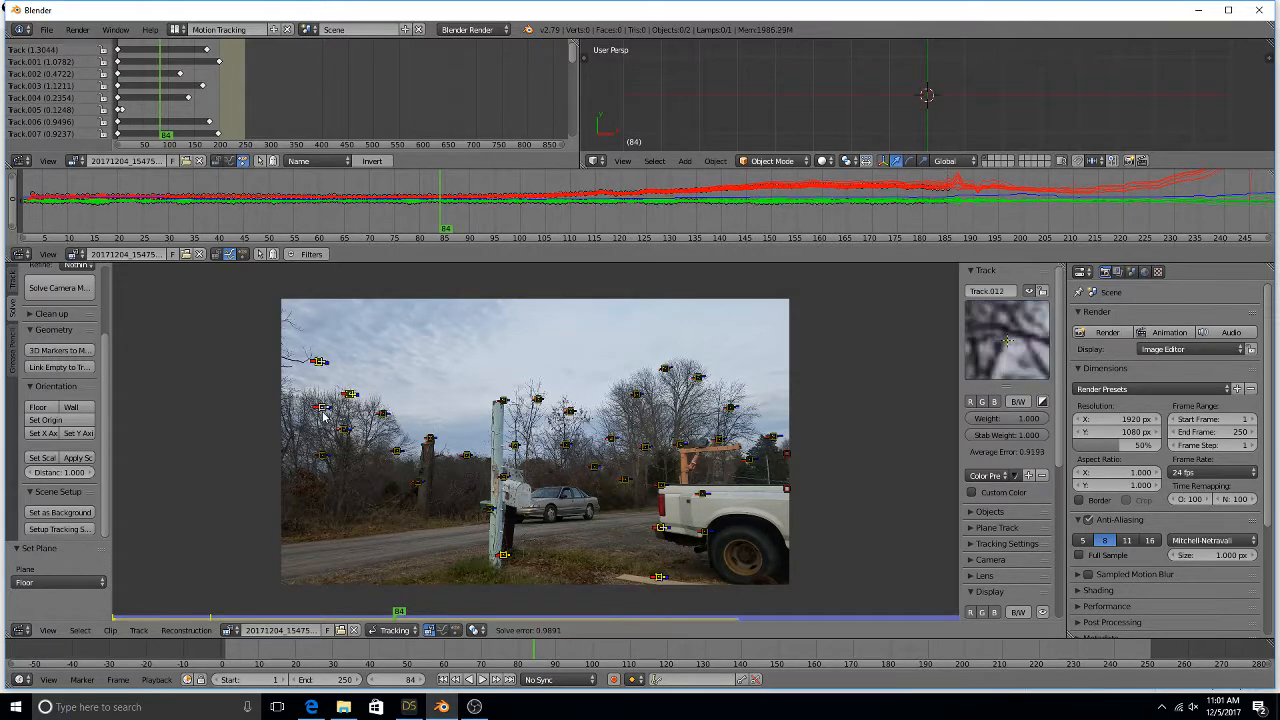
{"action": "left_click", "coordinate": [343, 429]}
{"action": "left_click", "coordinate": [383, 413]}
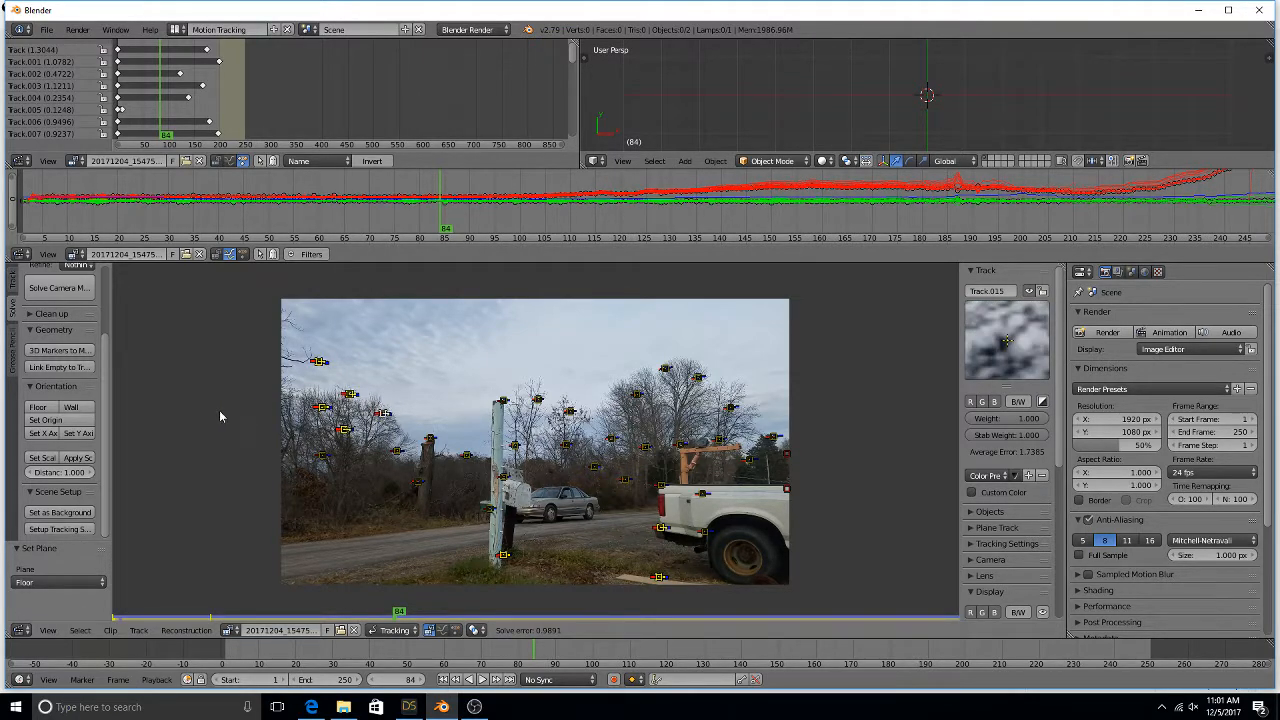
{"action": "left_click", "coordinate": [88, 410]}
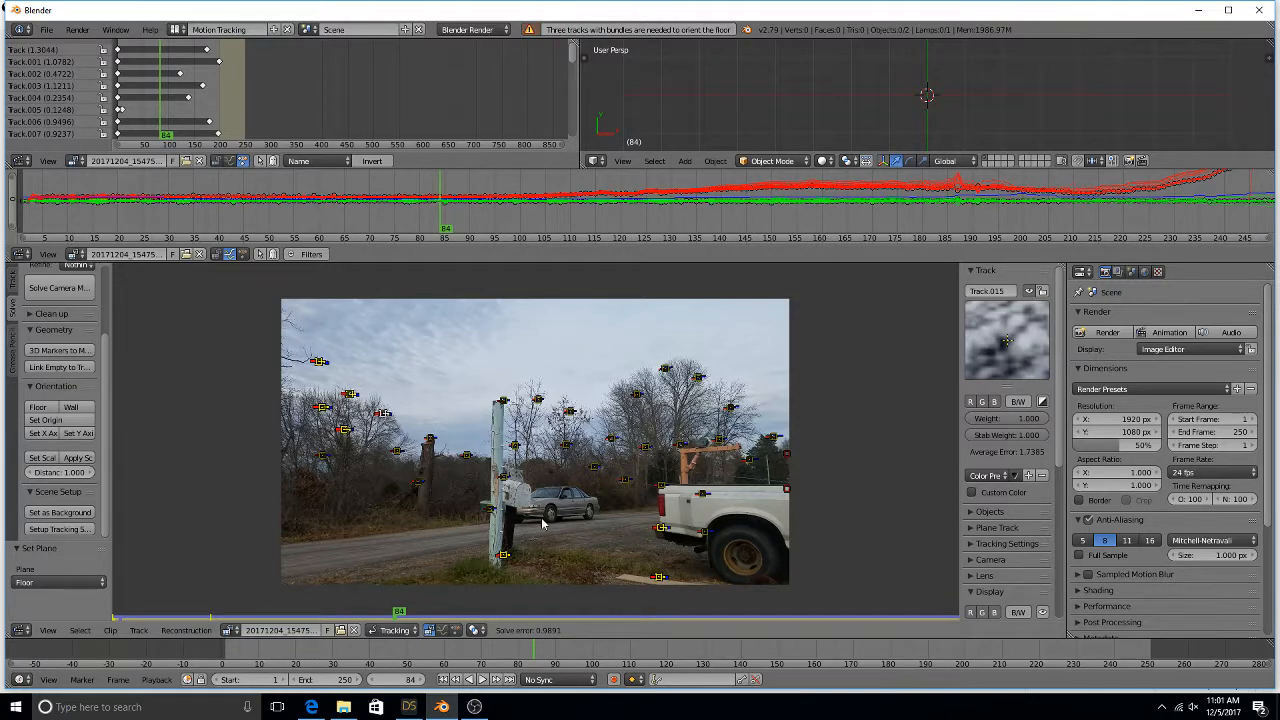
{"action": "left_click", "coordinate": [660, 530]}
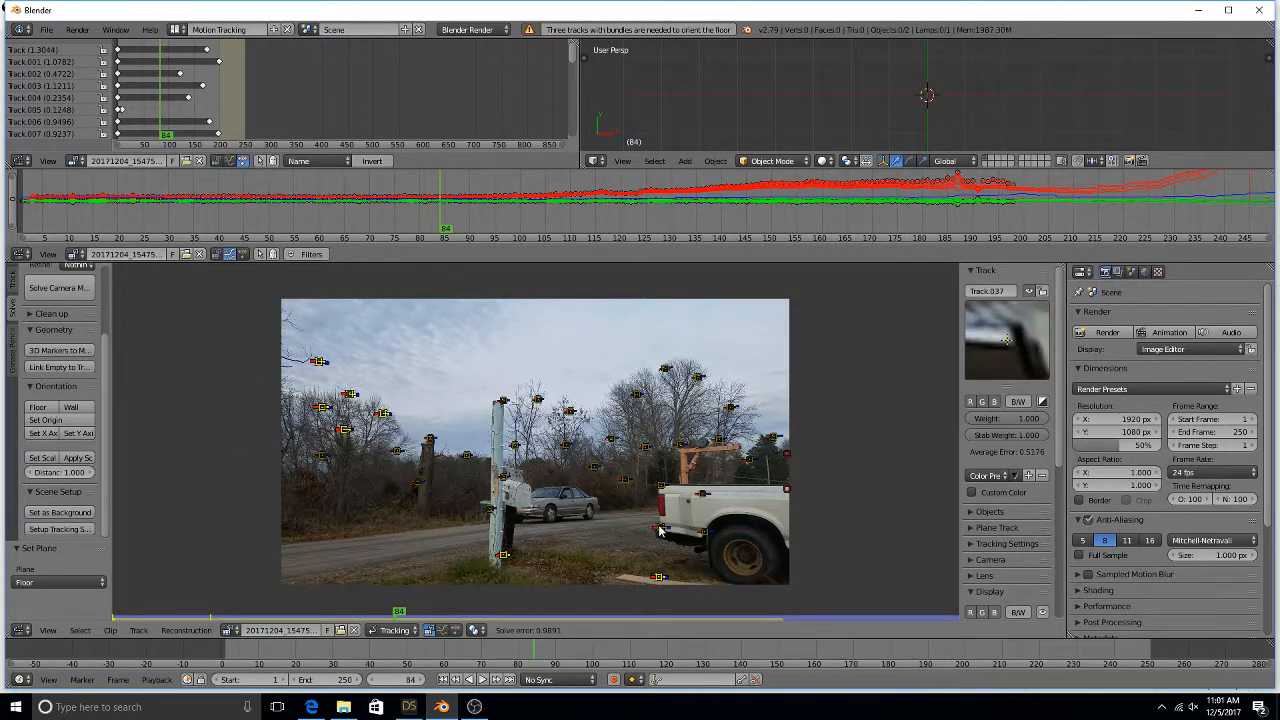
{"action": "left_click", "coordinate": [659, 577]}
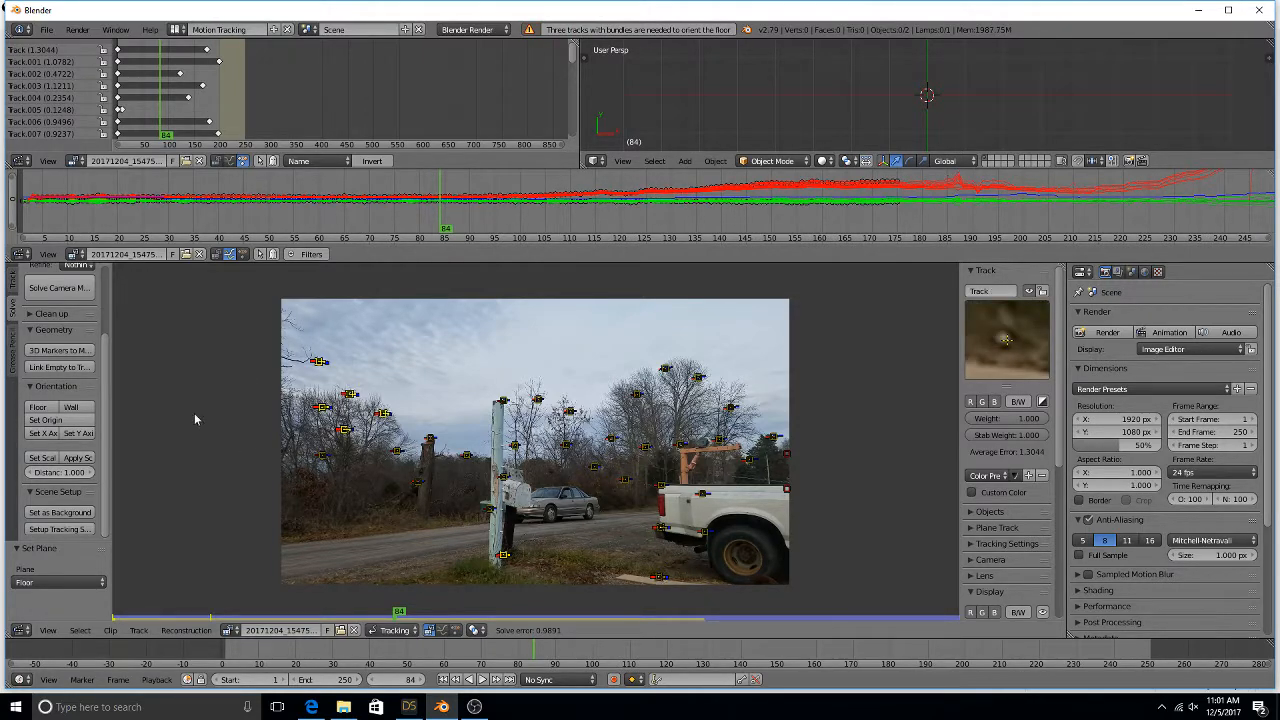
{"action": "left_click", "coordinate": [72, 407]}
Step: Set the scene origin at the marker on top of the post and set up the tracking scene with the clip as background
{"action": "left_click", "coordinate": [503, 402]}
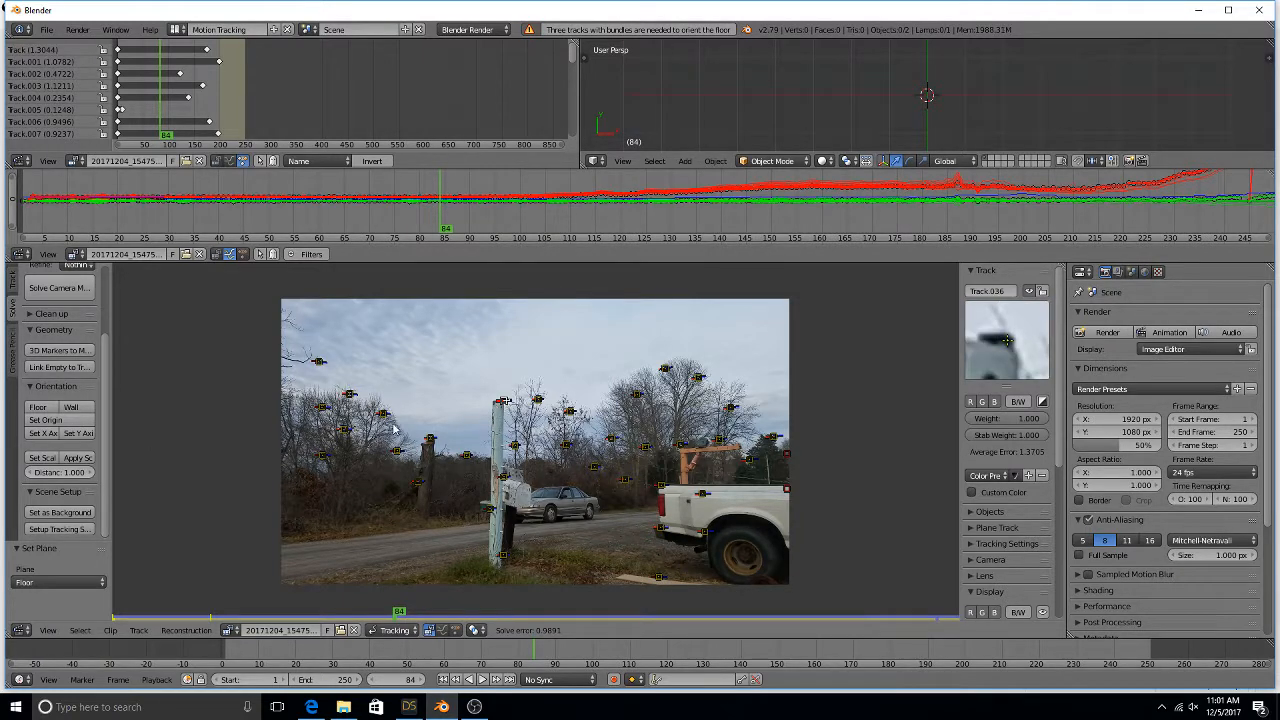
{"action": "left_click", "coordinate": [50, 421]}
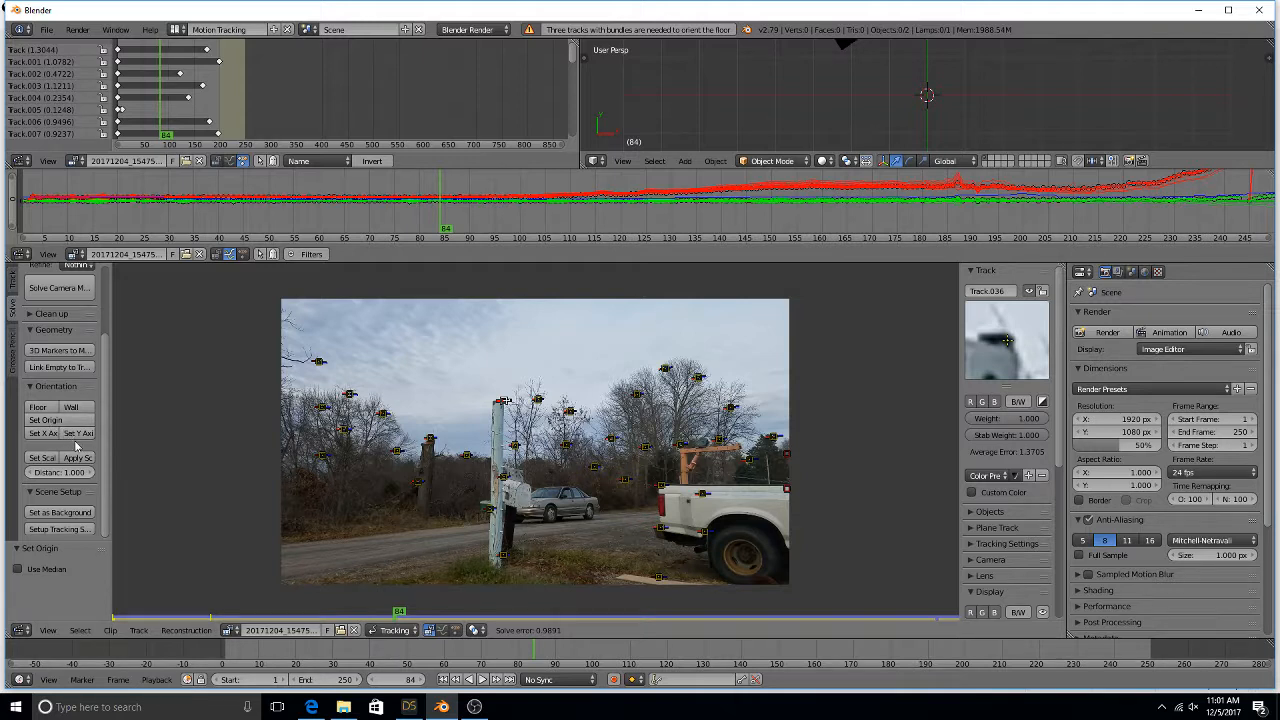
{"action": "left_click", "coordinate": [82, 530]}
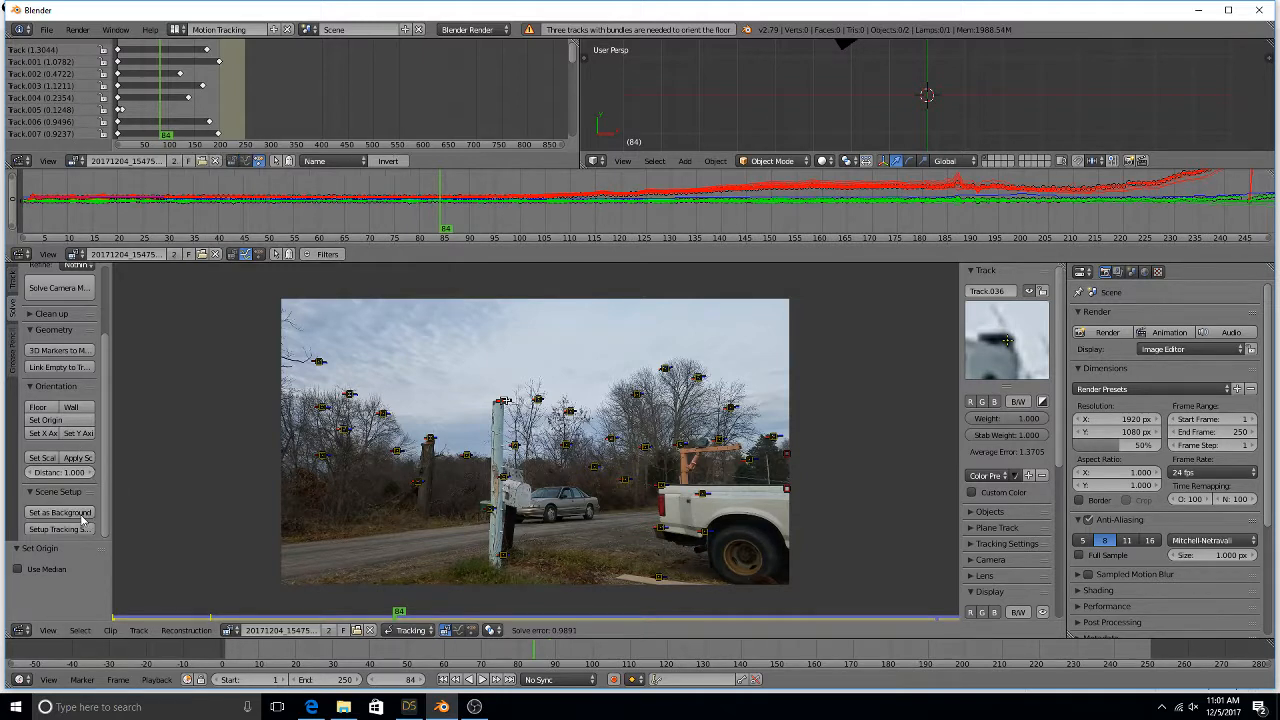
{"action": "left_click", "coordinate": [82, 530]}
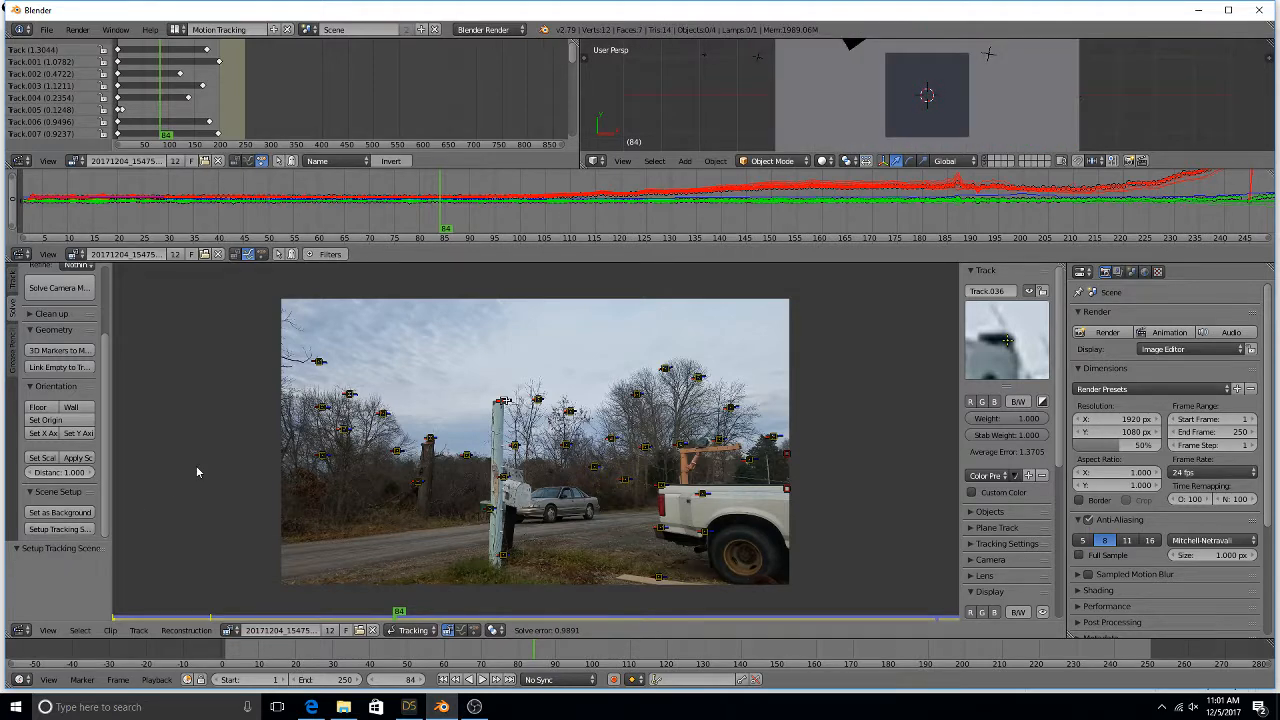
Step: Play the clip to check the tracks and link an empty to the post-top marker's track
{"action": "left_click", "coordinate": [481, 679]}
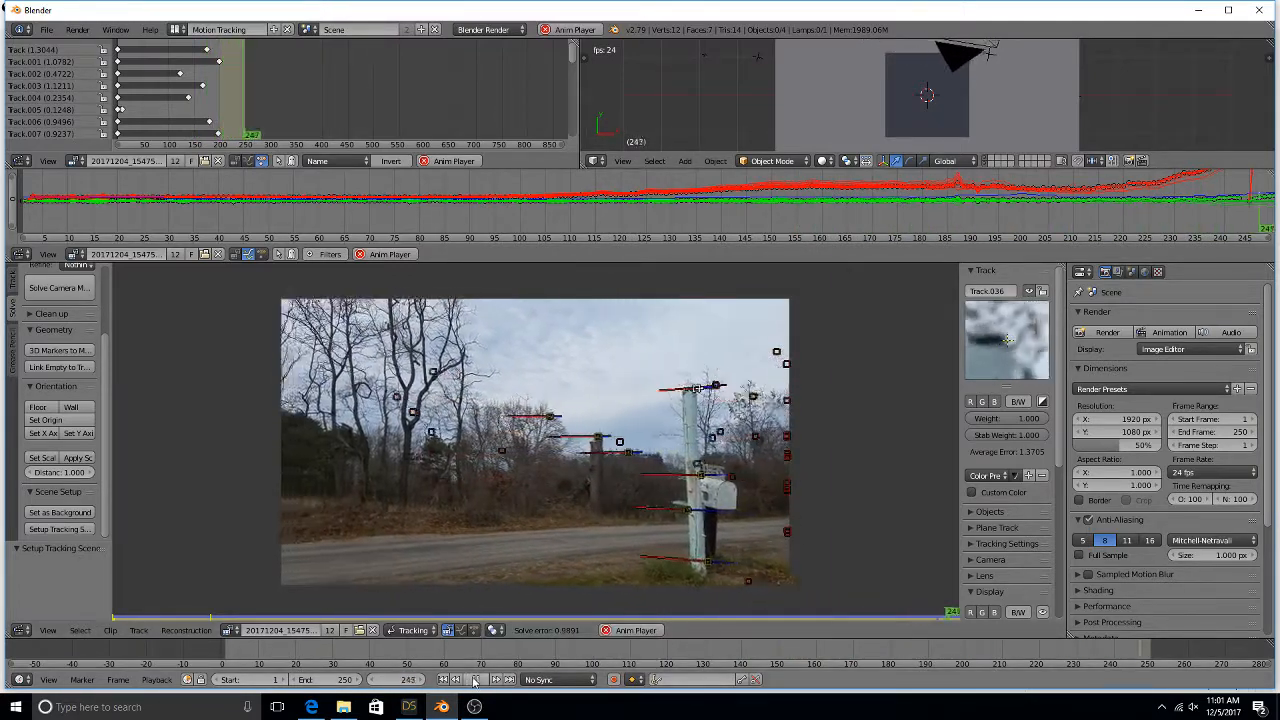
{"action": "left_click", "coordinate": [475, 680]}
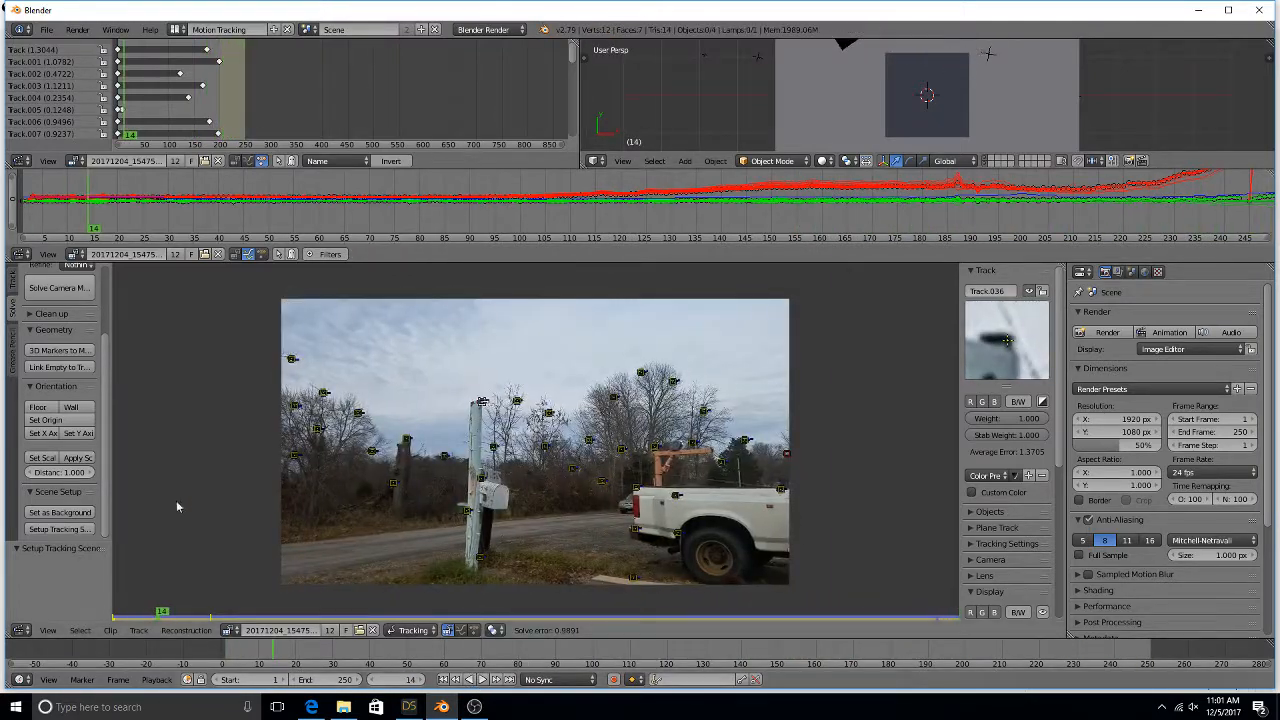
{"action": "left_click", "coordinate": [48, 368]}
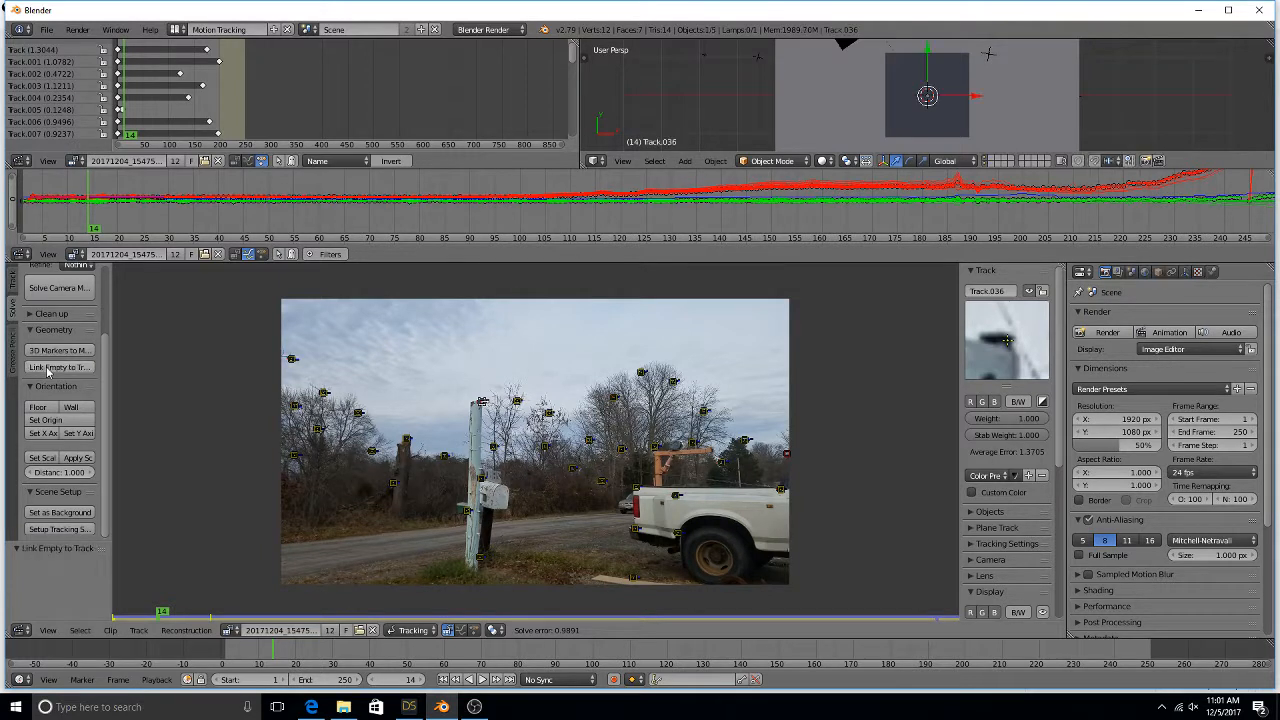
Step: Switch to the Default screen layout, briefly play the tracked scene and return to the first frame
{"action": "left_click", "coordinate": [178, 30]}
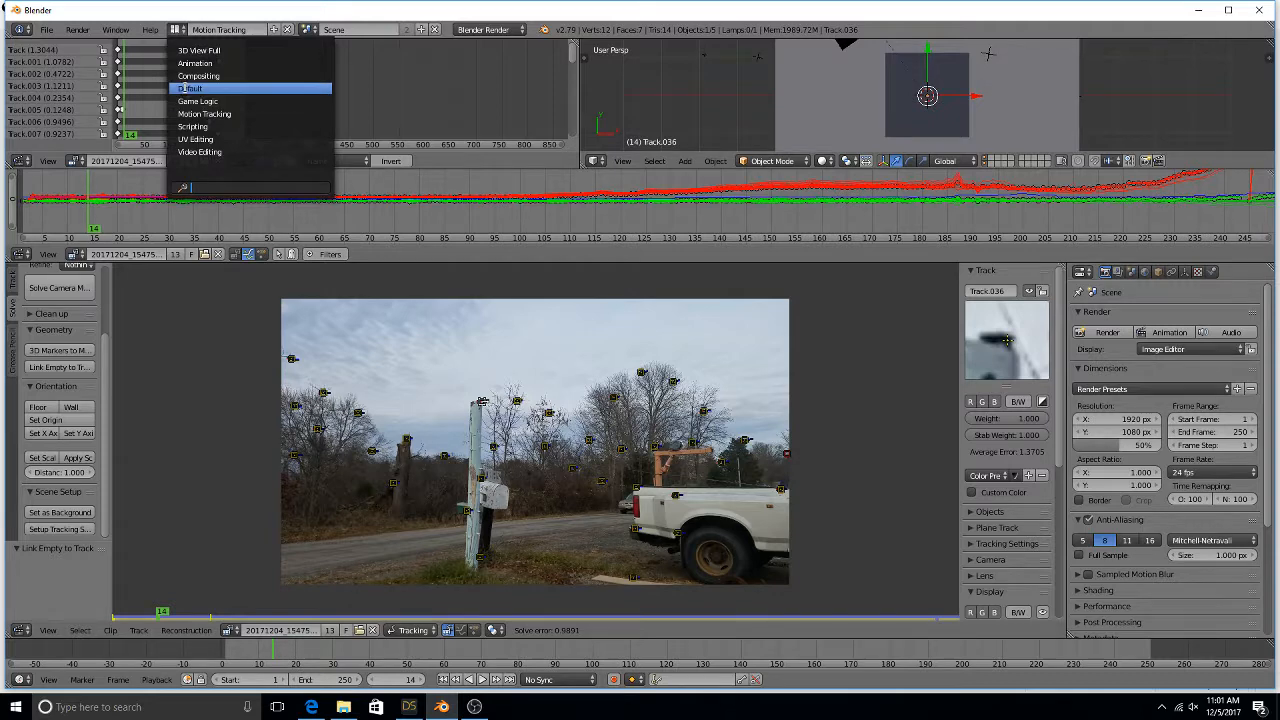
{"action": "left_click", "coordinate": [186, 89]}
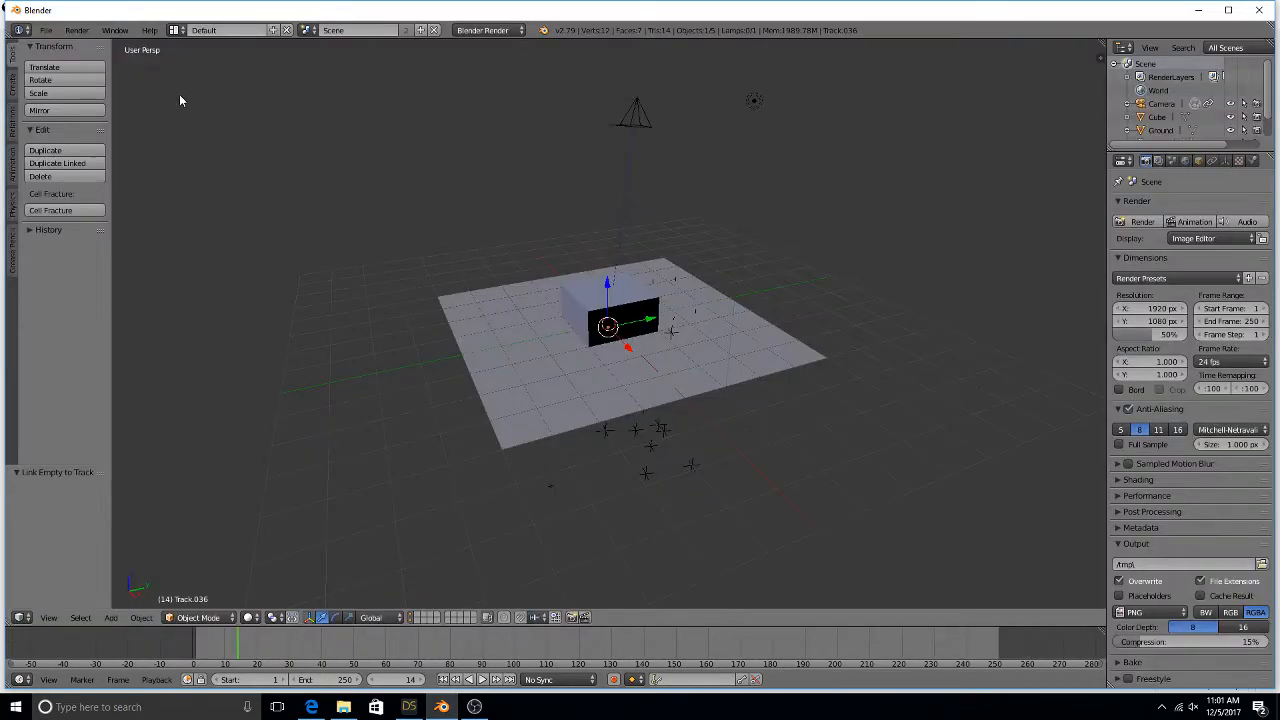
{"action": "left_click", "coordinate": [482, 679]}
{"action": "left_click", "coordinate": [479, 680]}
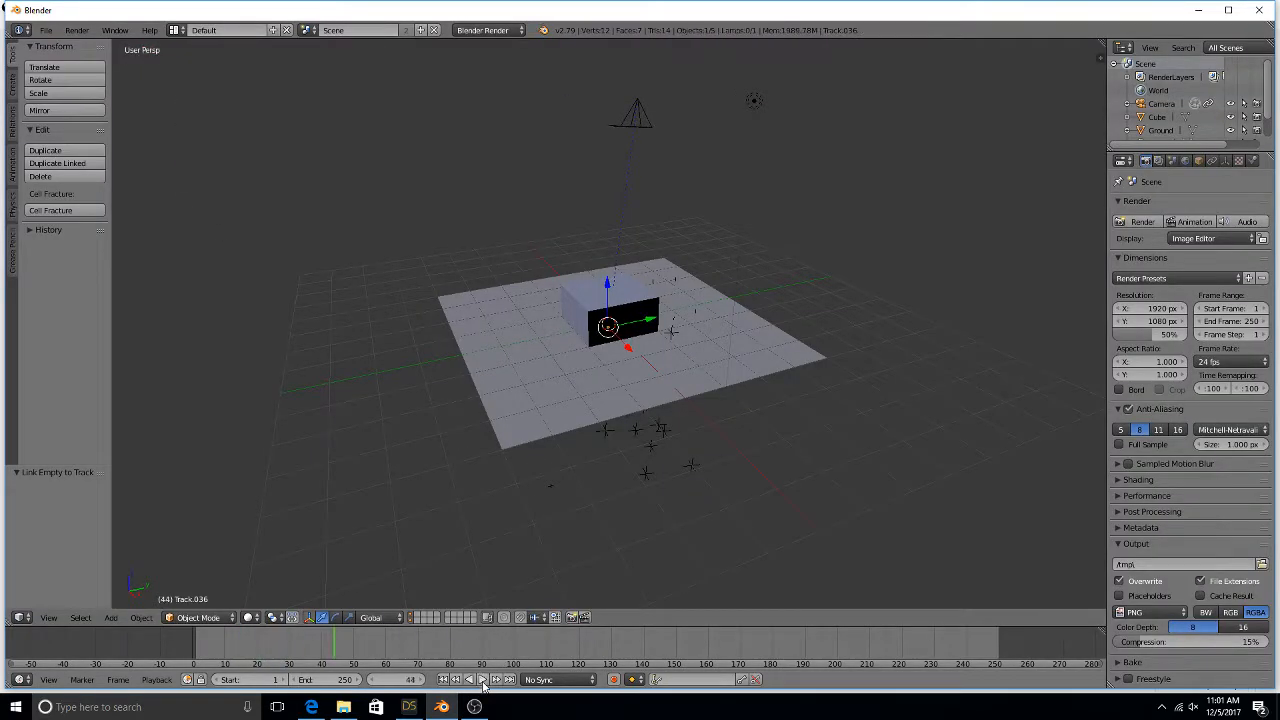
{"action": "left_click", "coordinate": [443, 679]}
Step: View the scene through the tracked camera and play the animation over the background footage
{"action": "key", "text": "KP_1"}
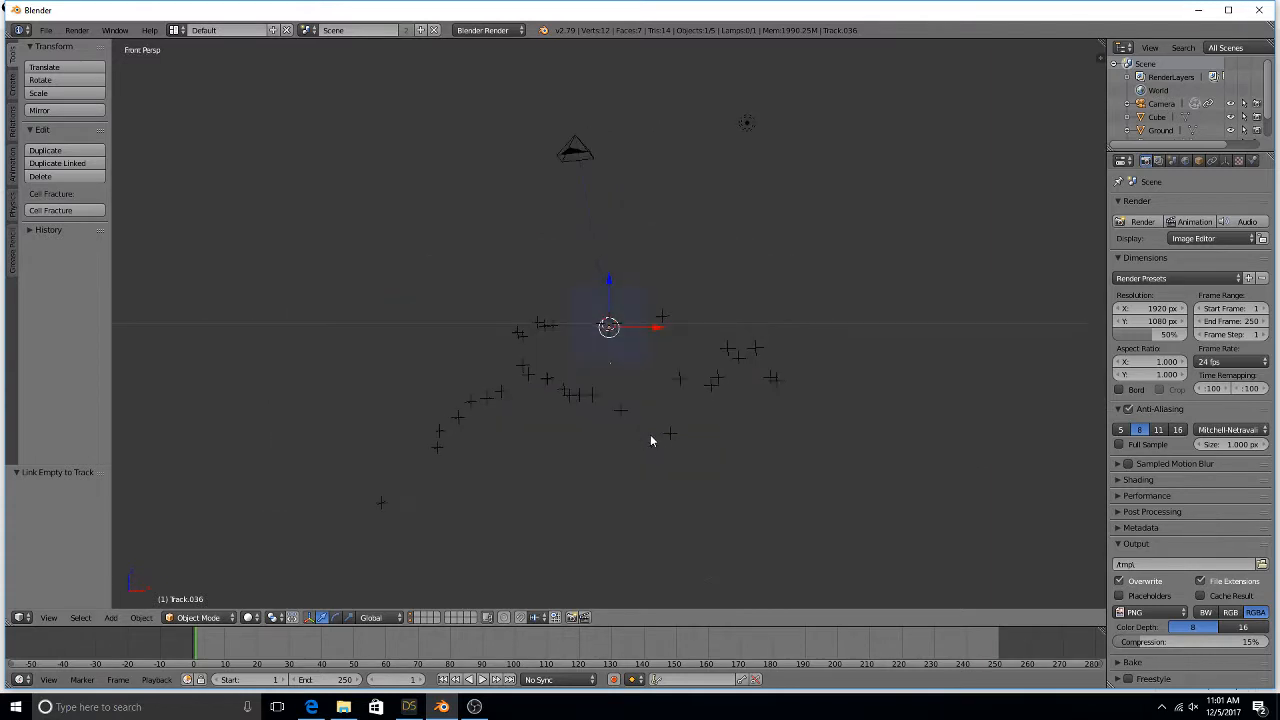
{"action": "key", "text": "KP_0"}
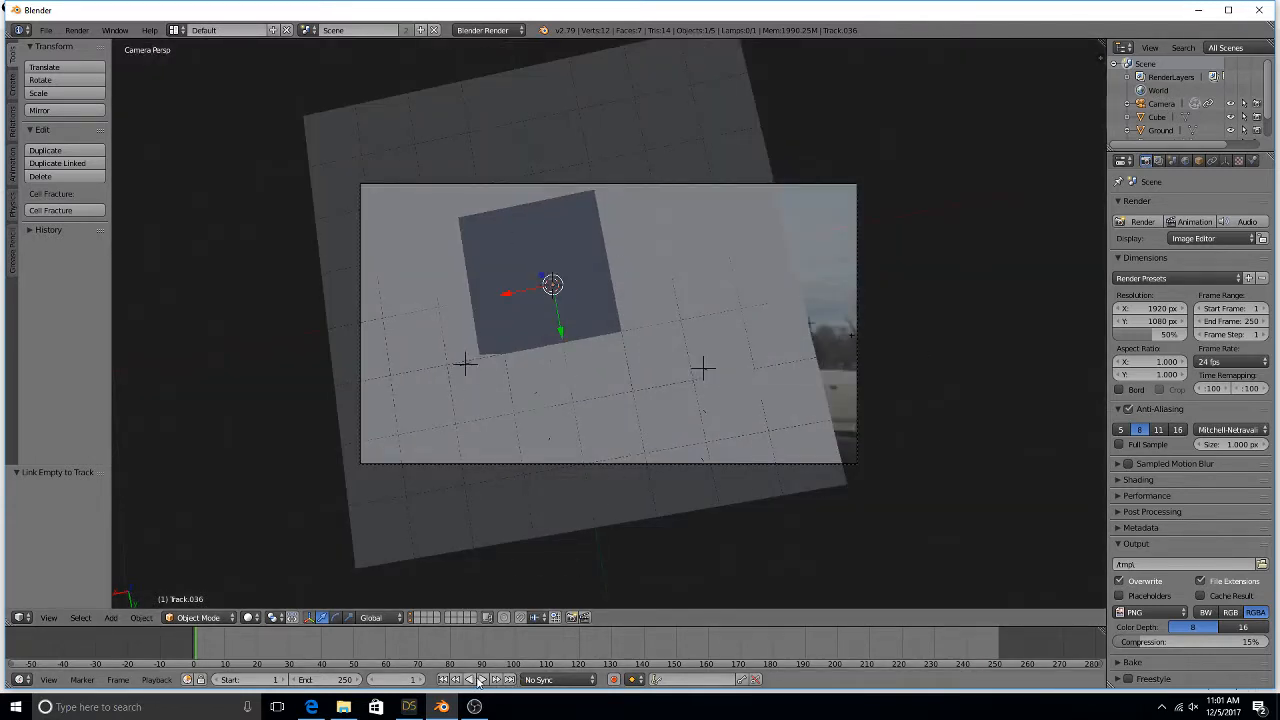
{"action": "left_click", "coordinate": [479, 681]}
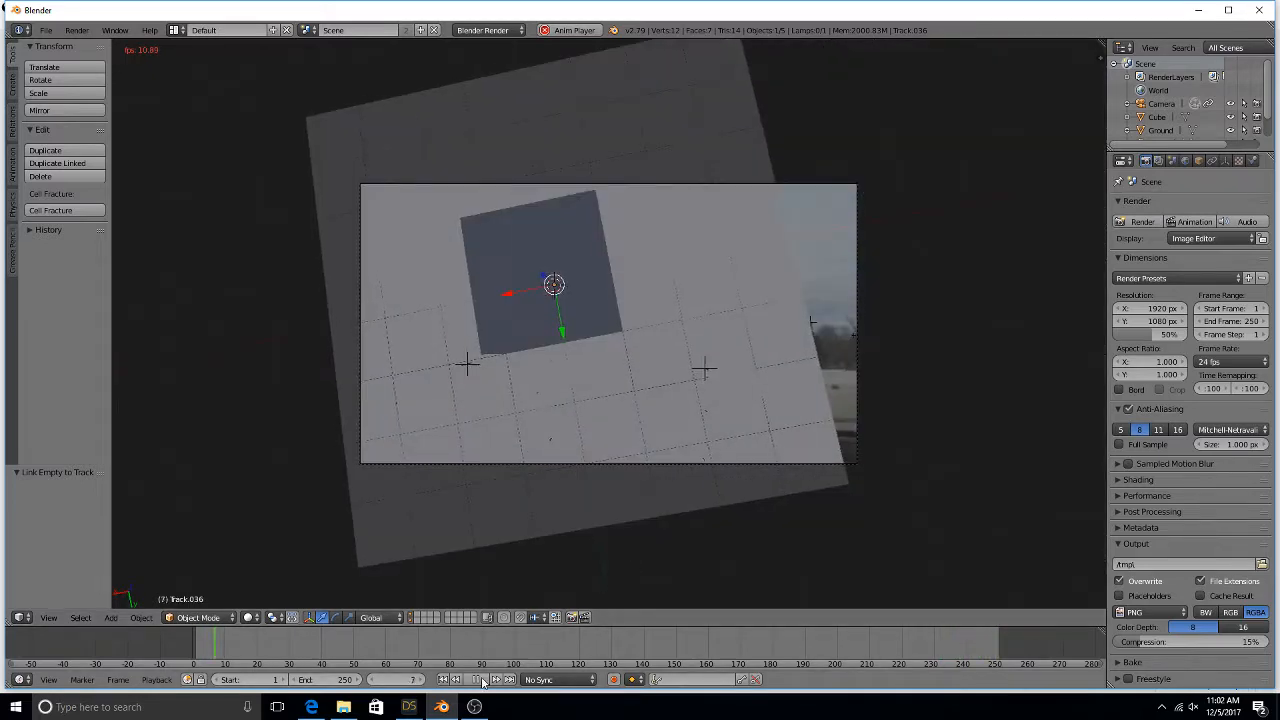
{"action": "key", "text": "alt+a"}
Step: Delete the ground plane and the cube from the tracking scene
{"action": "right_click", "coordinate": [583, 113]}
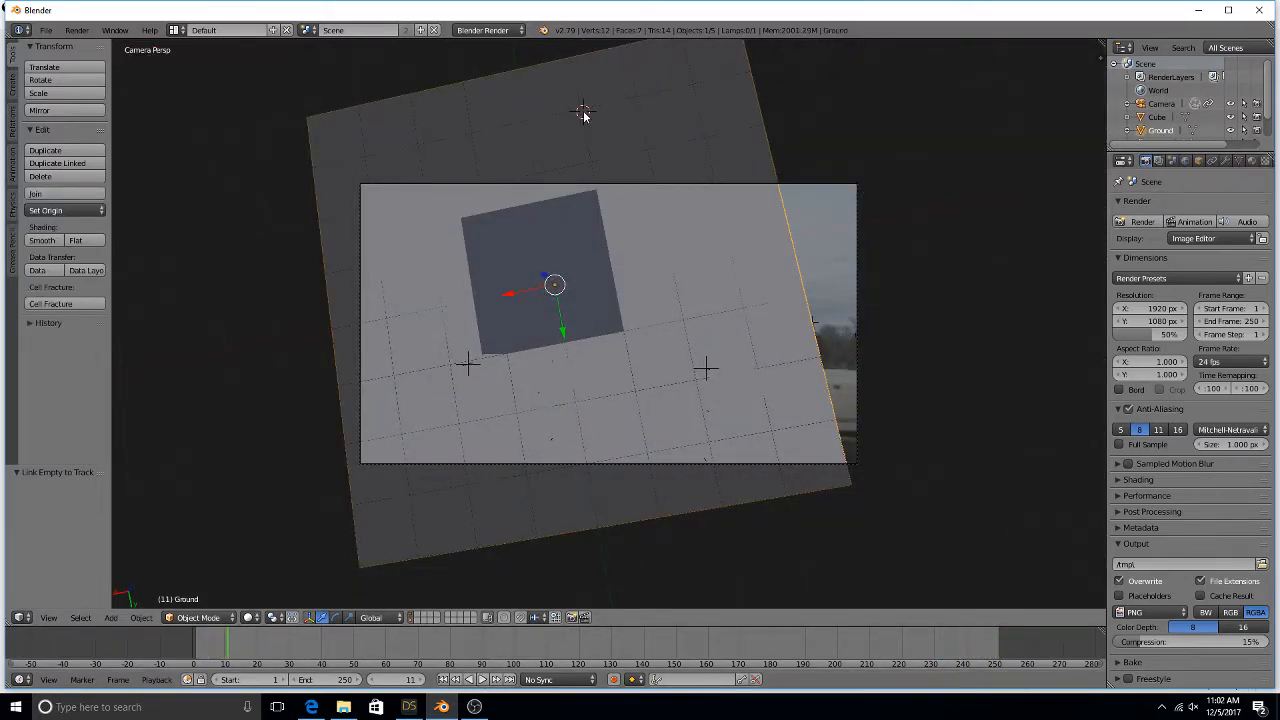
{"action": "key", "text": "x"}
{"action": "left_click", "coordinate": [584, 114]}
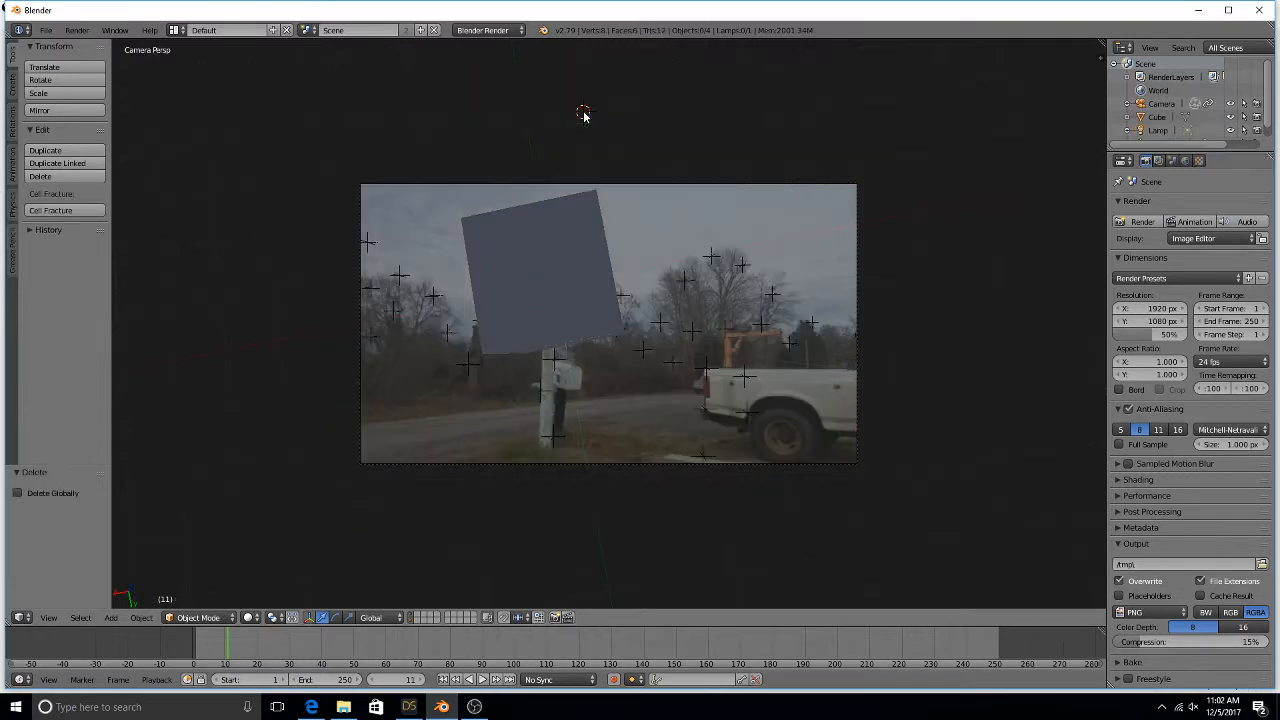
{"action": "right_click", "coordinate": [583, 200]}
{"action": "key", "text": "x"}
{"action": "left_click", "coordinate": [583, 200]}
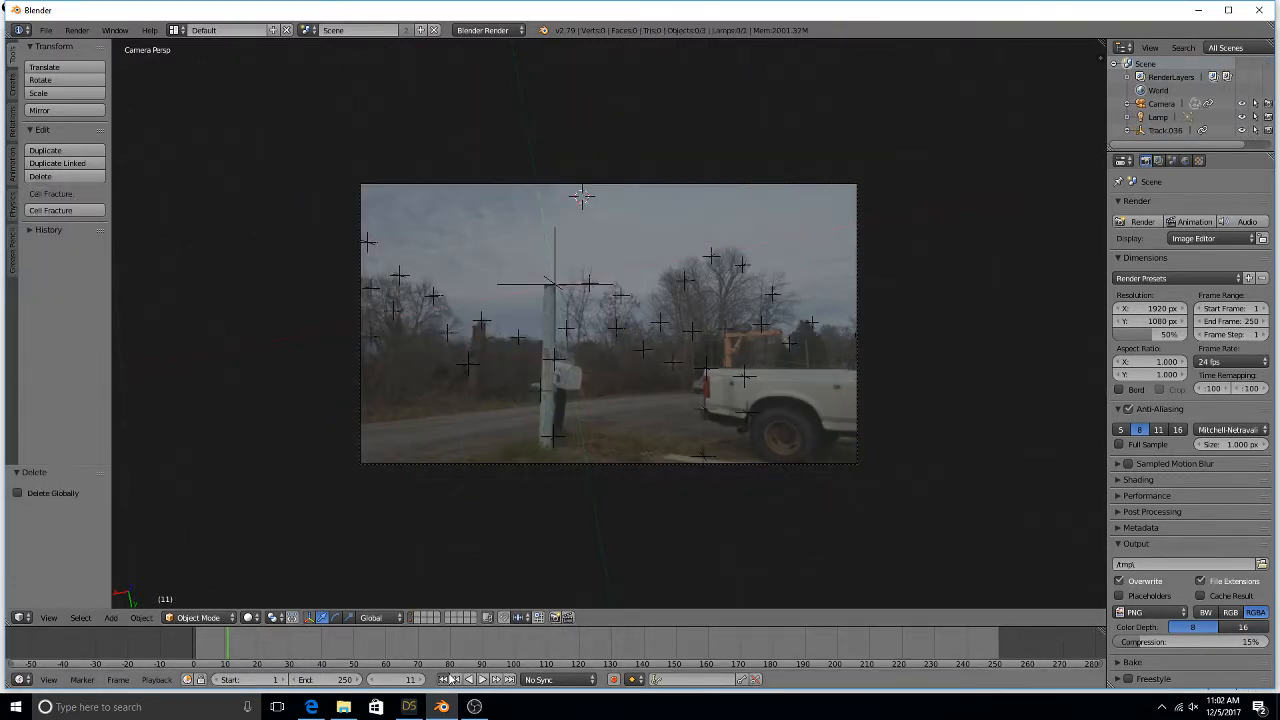
Step: Return to the first frame and import the FBX file "youtube ship daz 3d into blender aminate.fbx" from the Desktop folder
{"action": "left_click", "coordinate": [447, 679]}
{"action": "left_click", "coordinate": [46, 30]}
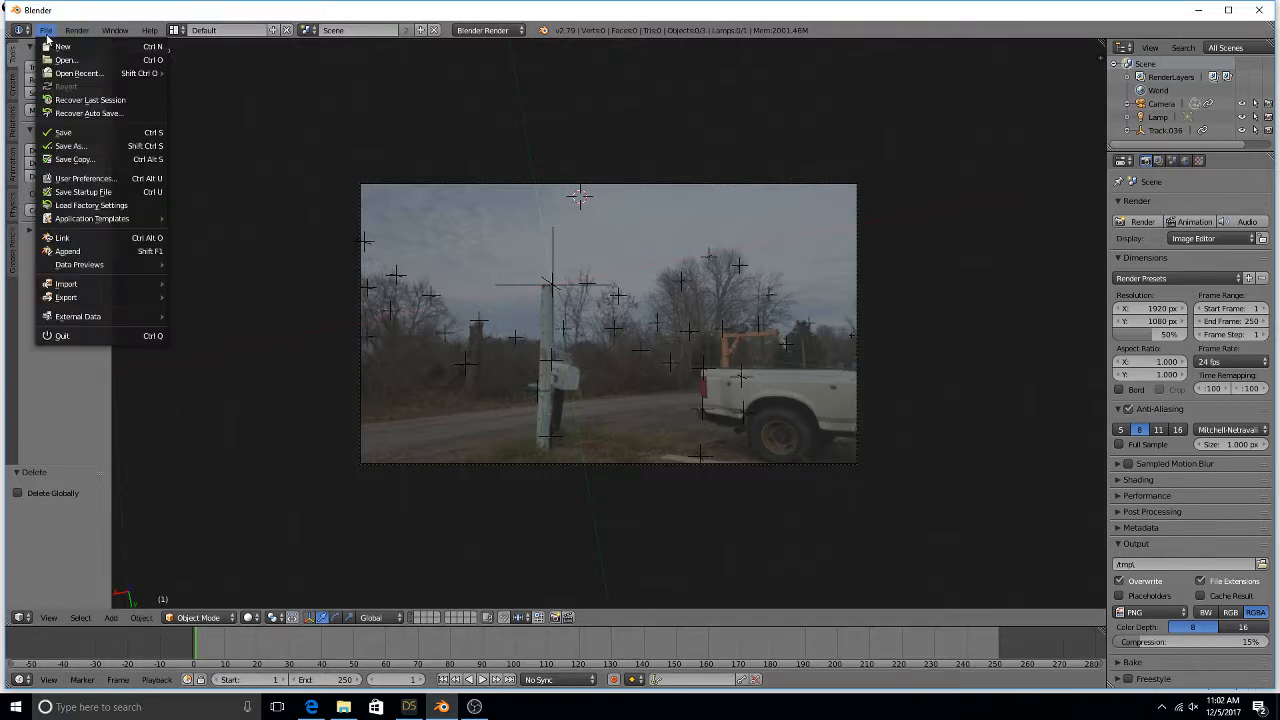
{"action": "mouse_move", "coordinate": [103, 285]}
{"action": "left_click", "coordinate": [212, 323]}
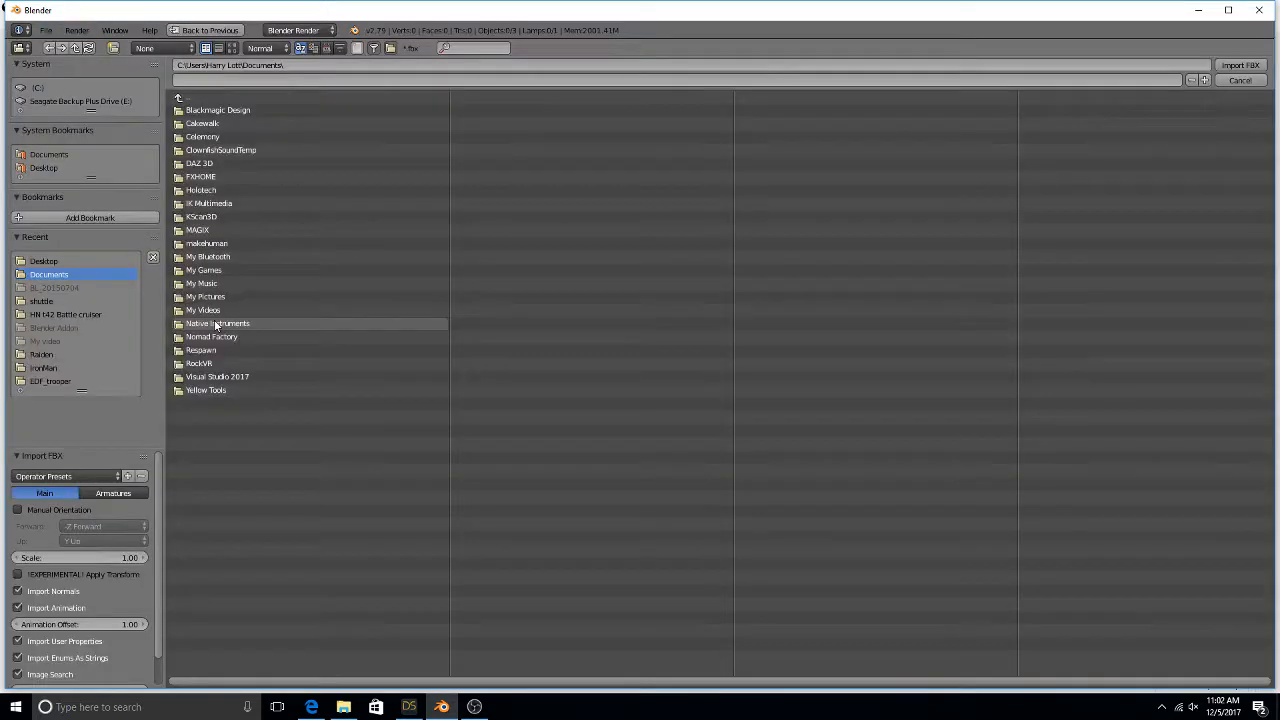
{"action": "left_click", "coordinate": [35, 262]}
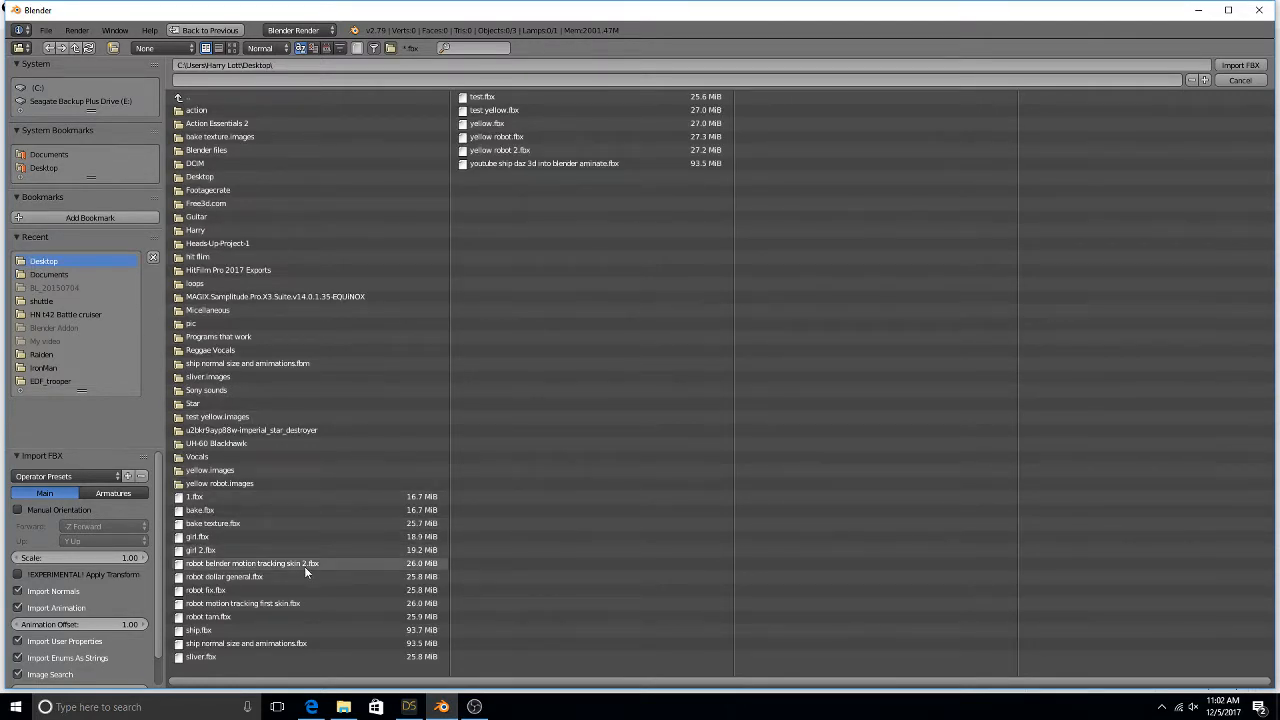
{"action": "left_click", "coordinate": [530, 163]}
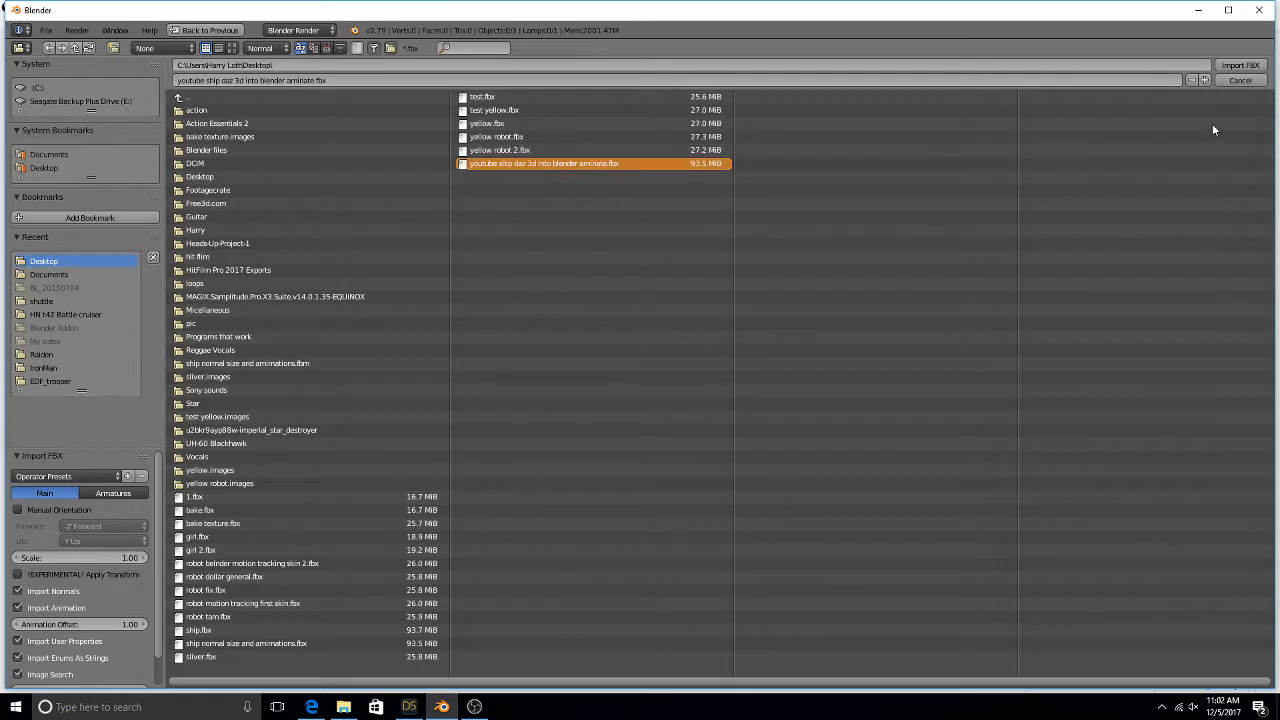
{"action": "left_click", "coordinate": [1239, 66]}
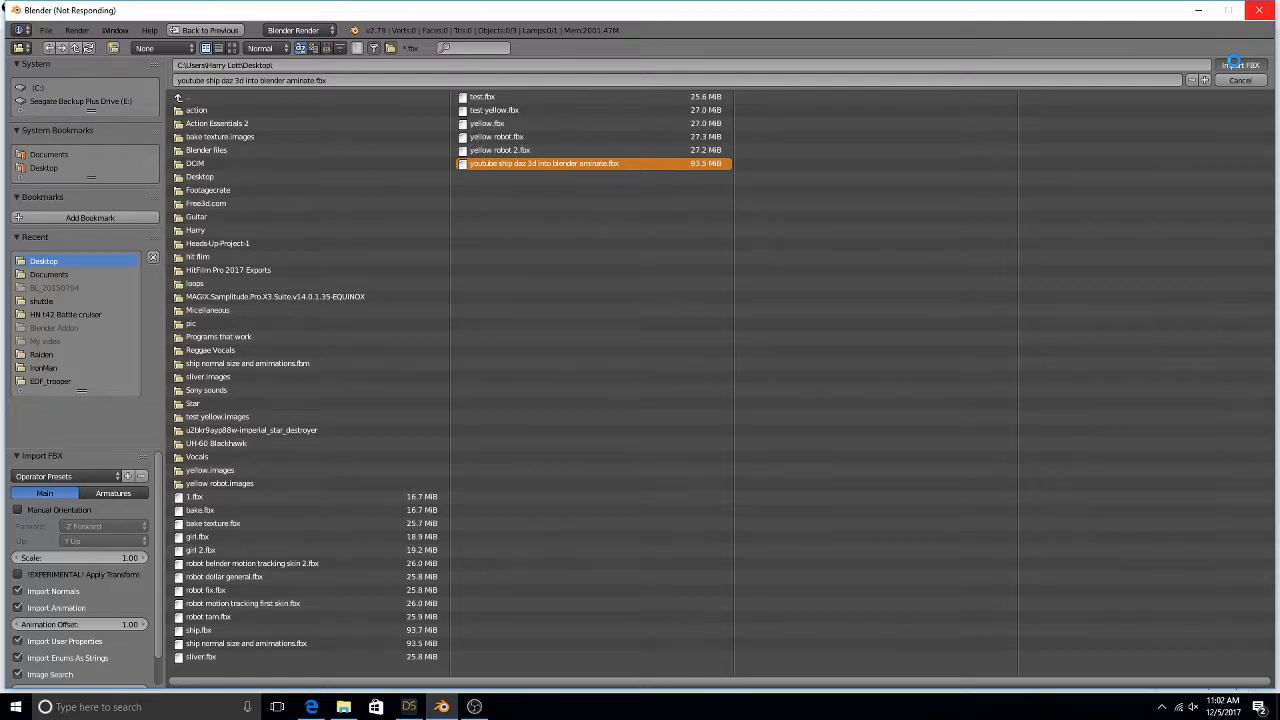
Step: Preview the imported ship's animation twice through the camera, returning to the first frame each time
{"action": "scroll", "coordinate": [1236, 66], "scroll_direction": "down", "scroll_amount": 1}
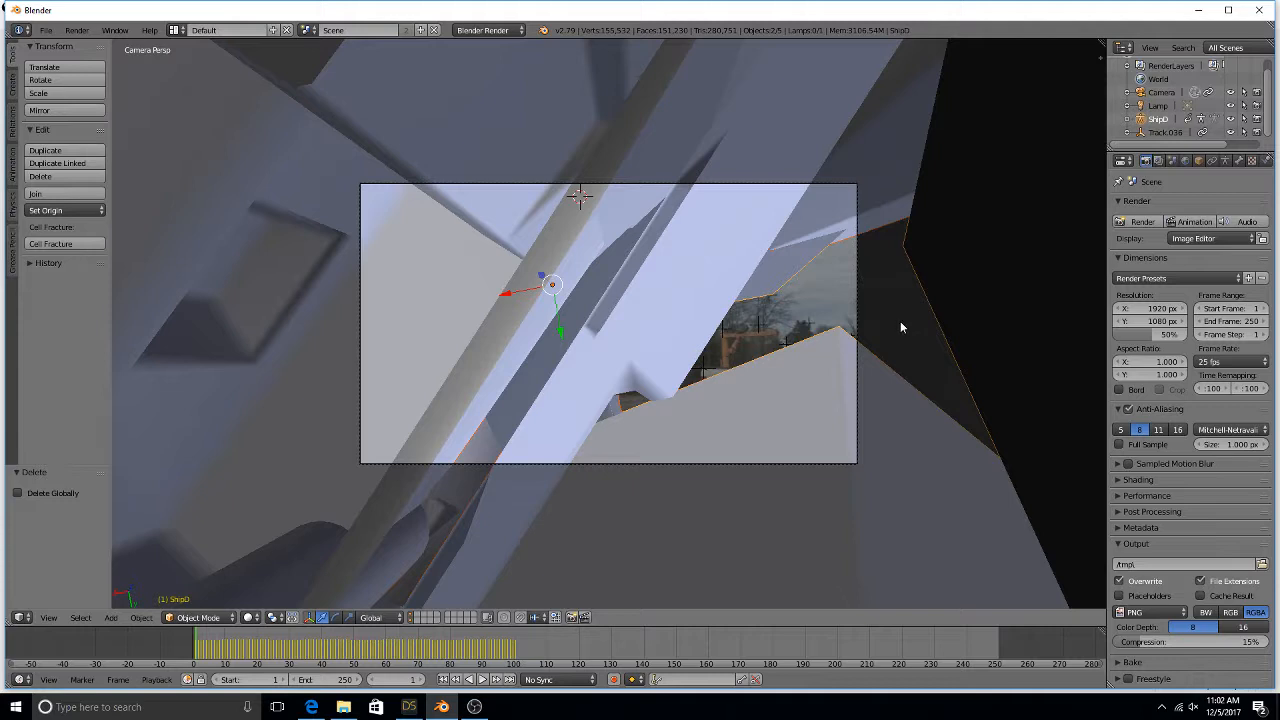
{"action": "scroll", "coordinate": [885, 325], "scroll_direction": "down", "scroll_amount": 6}
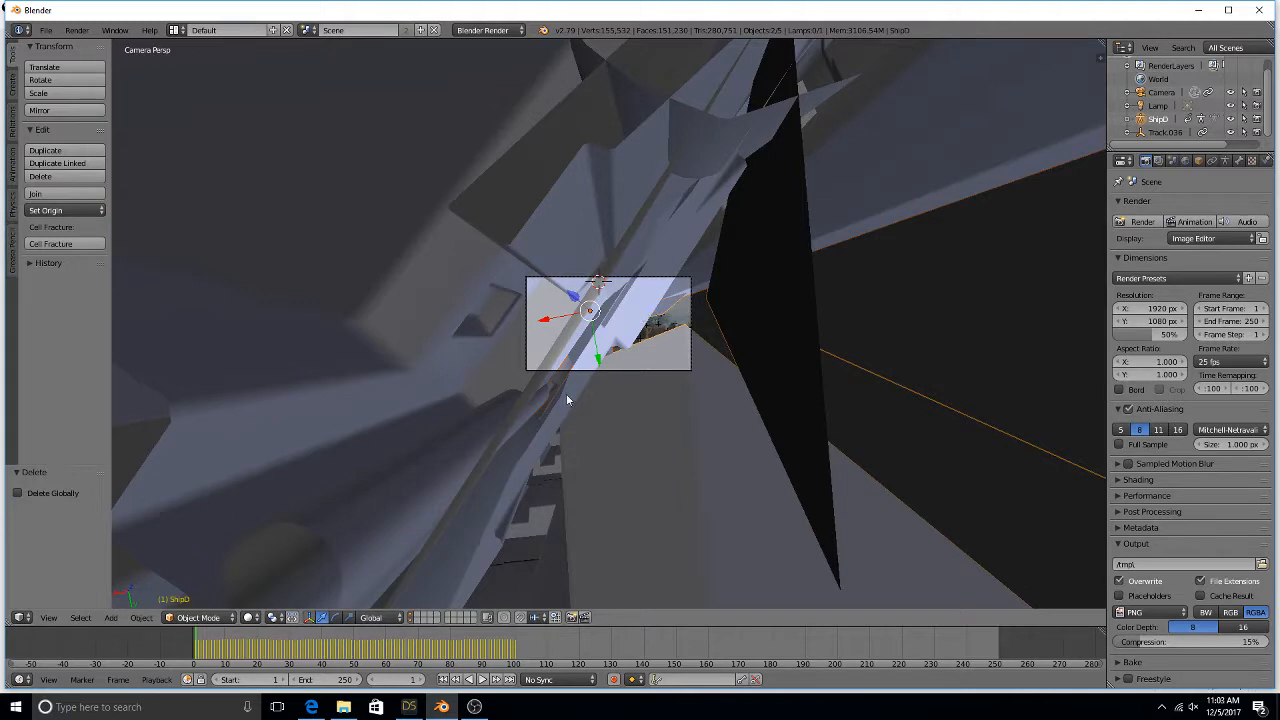
{"action": "left_click", "coordinate": [481, 680]}
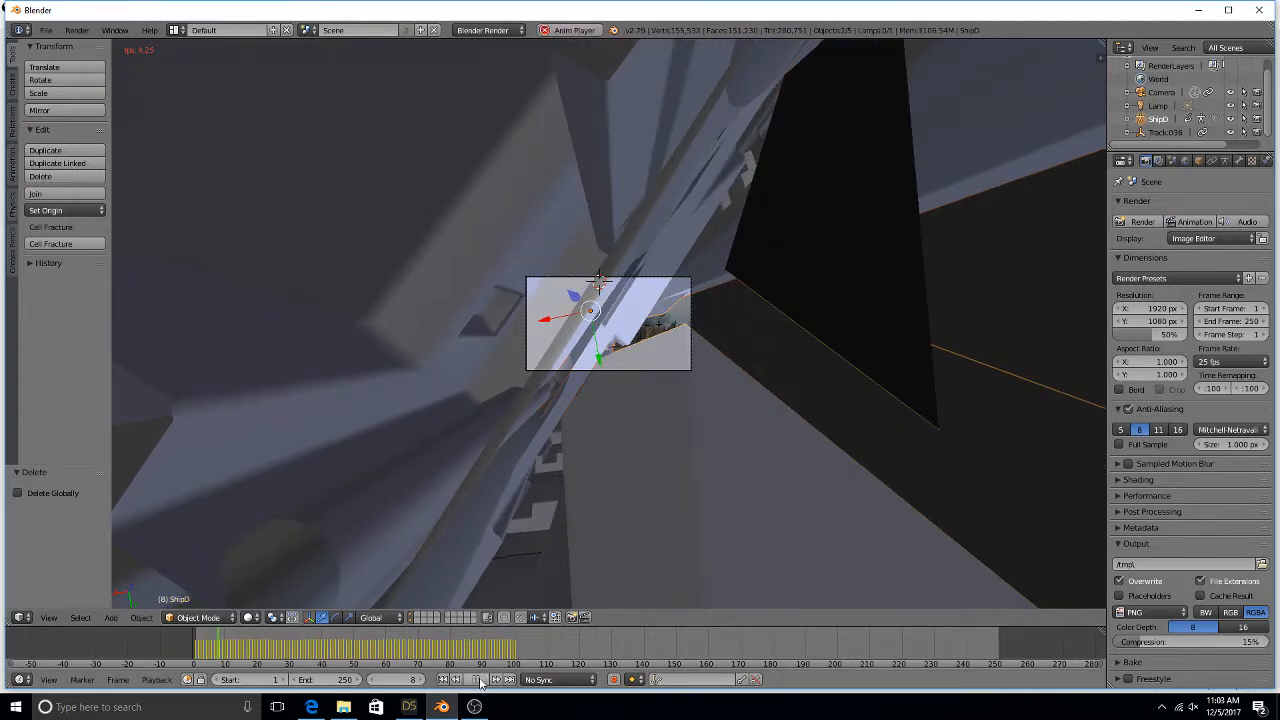
{"action": "left_click", "coordinate": [481, 680]}
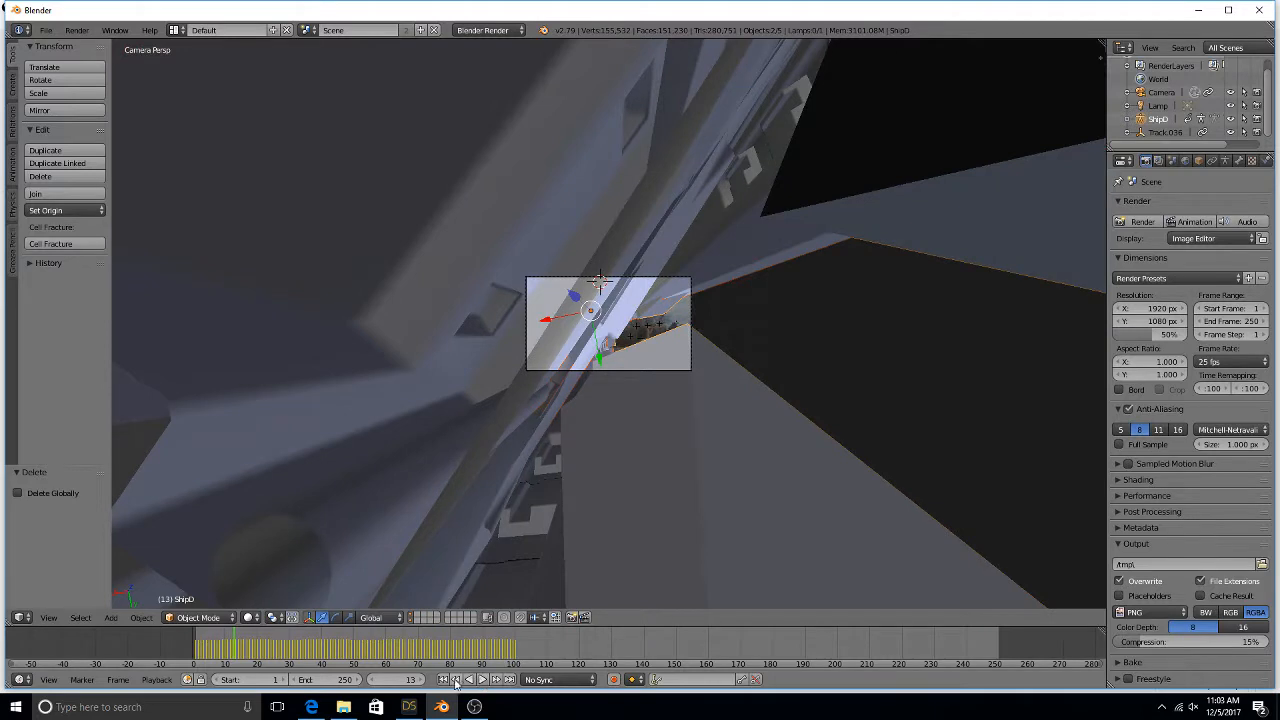
{"action": "left_click", "coordinate": [451, 680]}
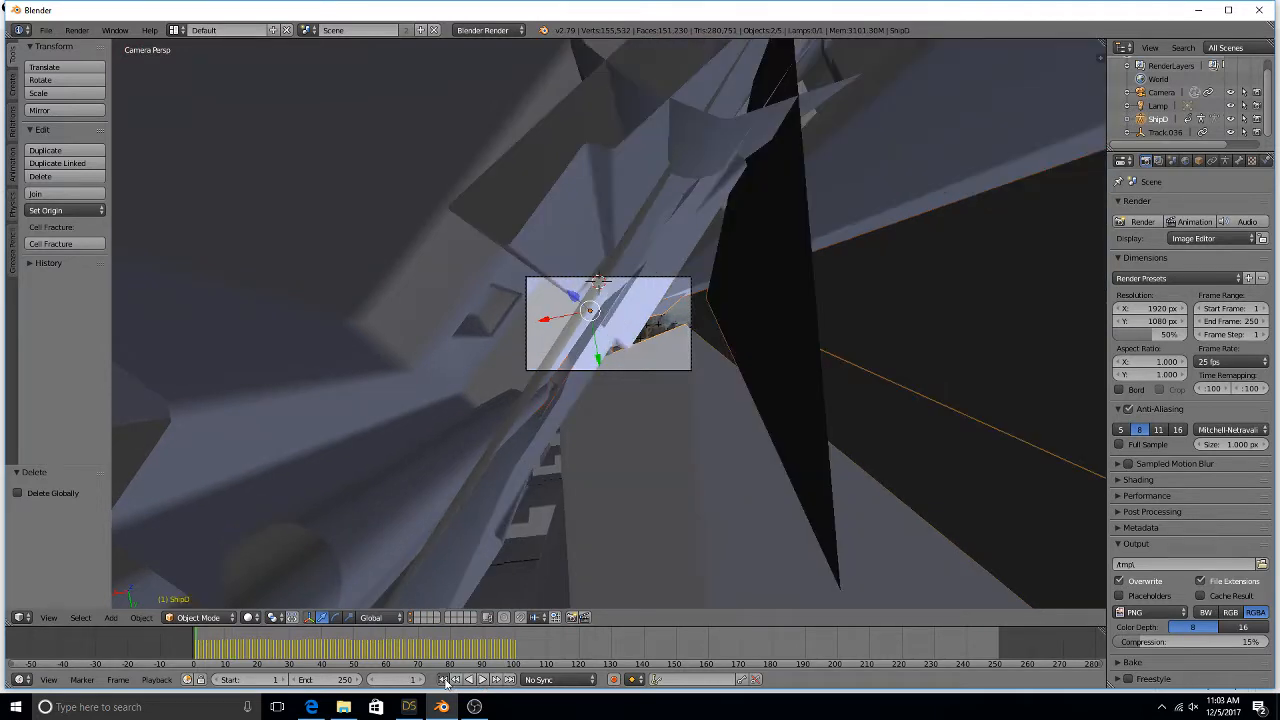
{"action": "left_click", "coordinate": [481, 680]}
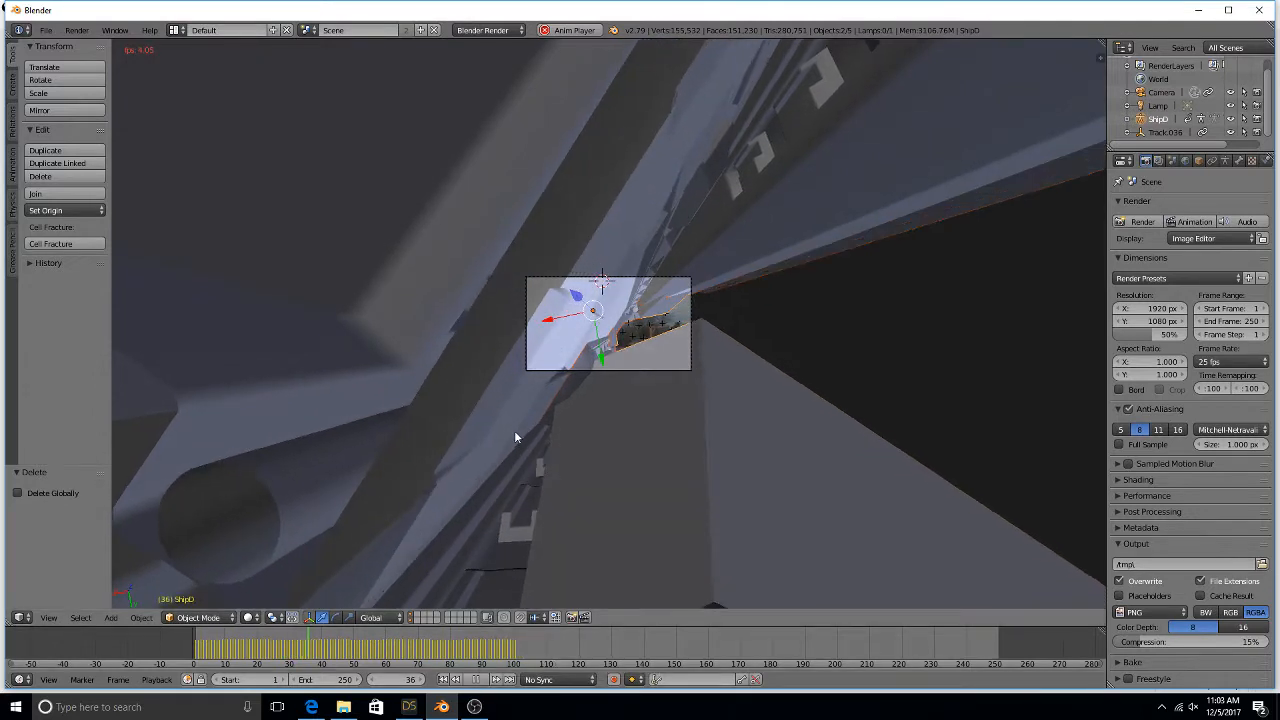
{"action": "left_click", "coordinate": [476, 680]}
{"action": "left_click", "coordinate": [442, 680]}
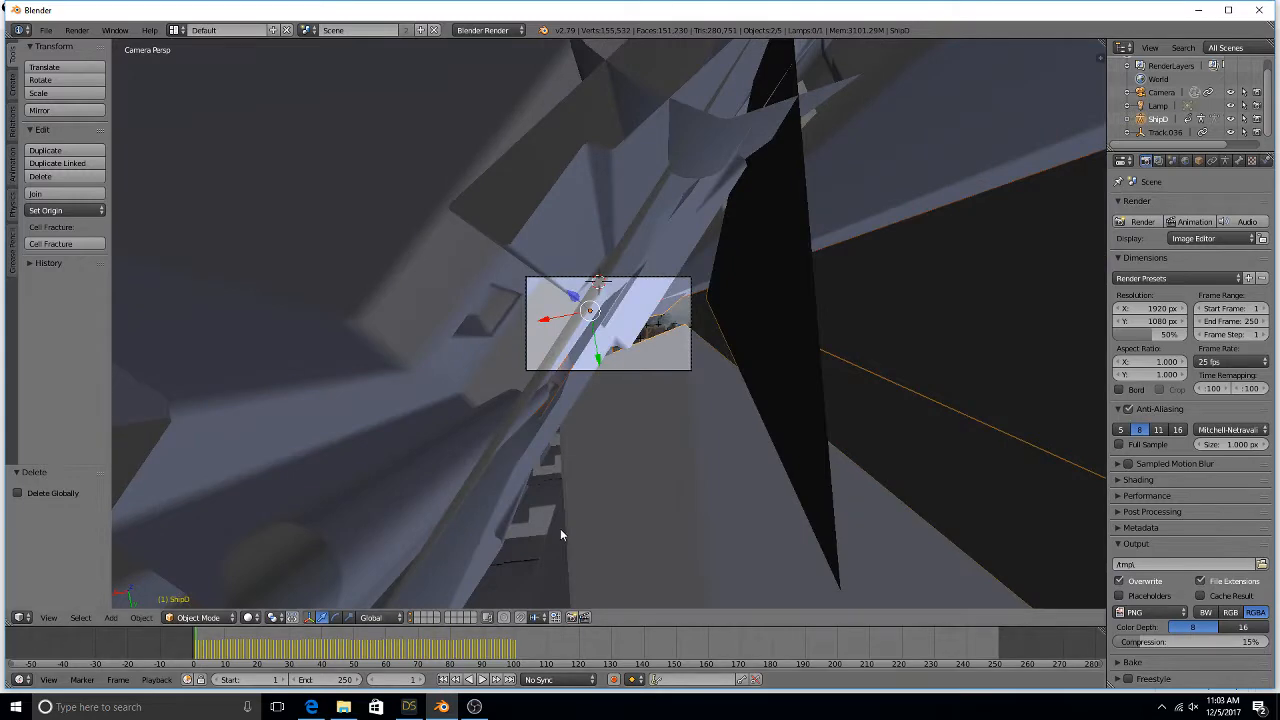
Step: From the front view, select the camera and move it about -10.62 units along X, away from the ship
{"action": "right_click", "coordinate": [664, 286]}
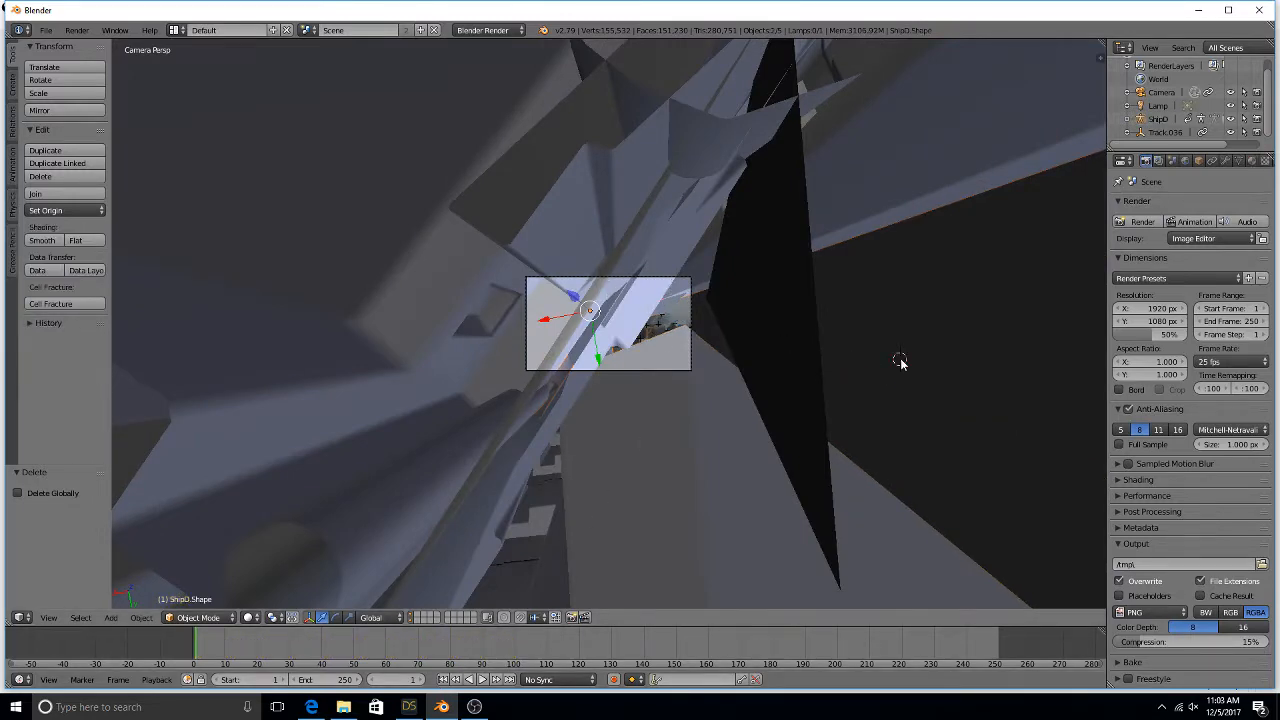
{"action": "key", "text": "KP_1"}
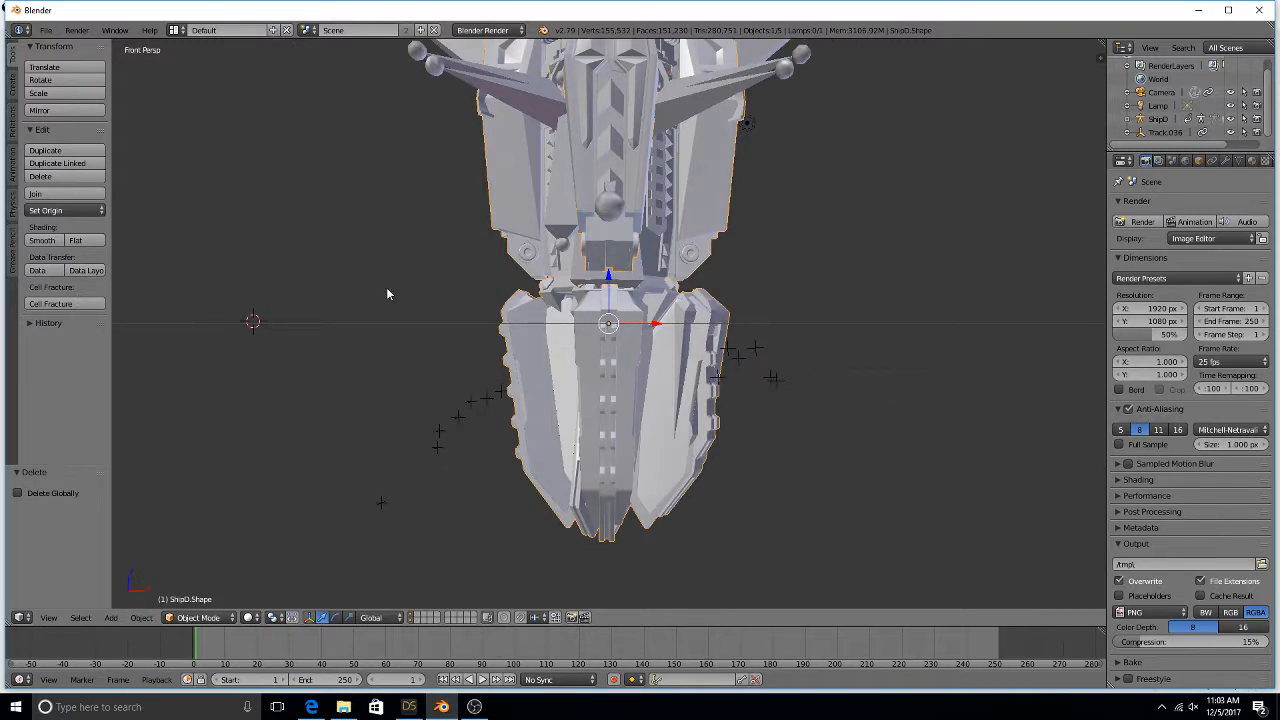
{"action": "left_click", "coordinate": [88, 617]}
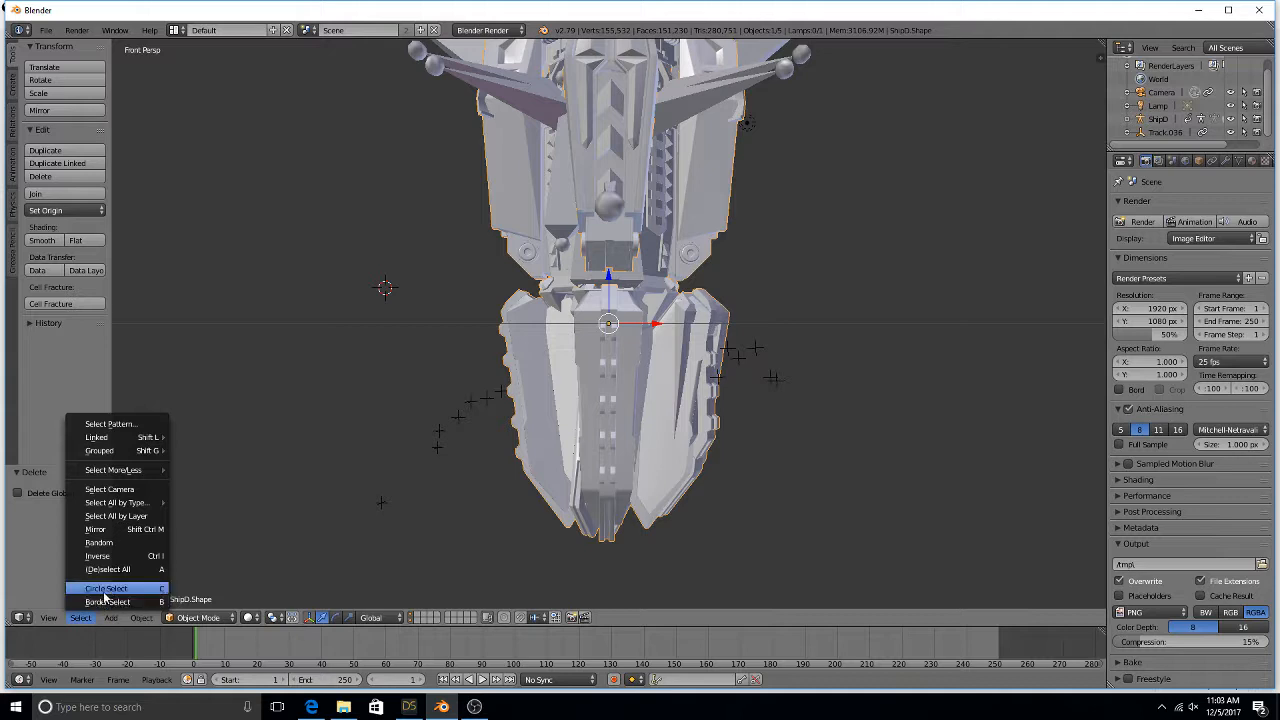
{"action": "left_click", "coordinate": [137, 490]}
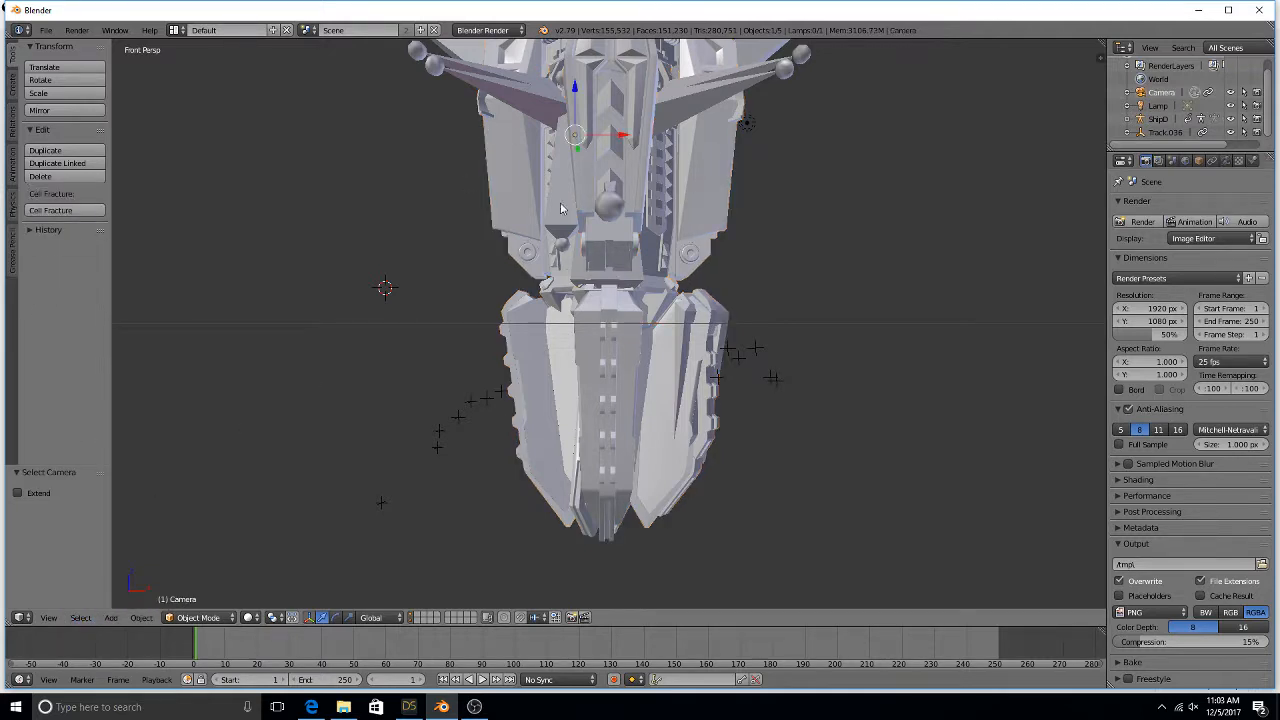
{"action": "left_click_drag", "start_coordinate": [625, 140], "coordinate": [243, 146]}
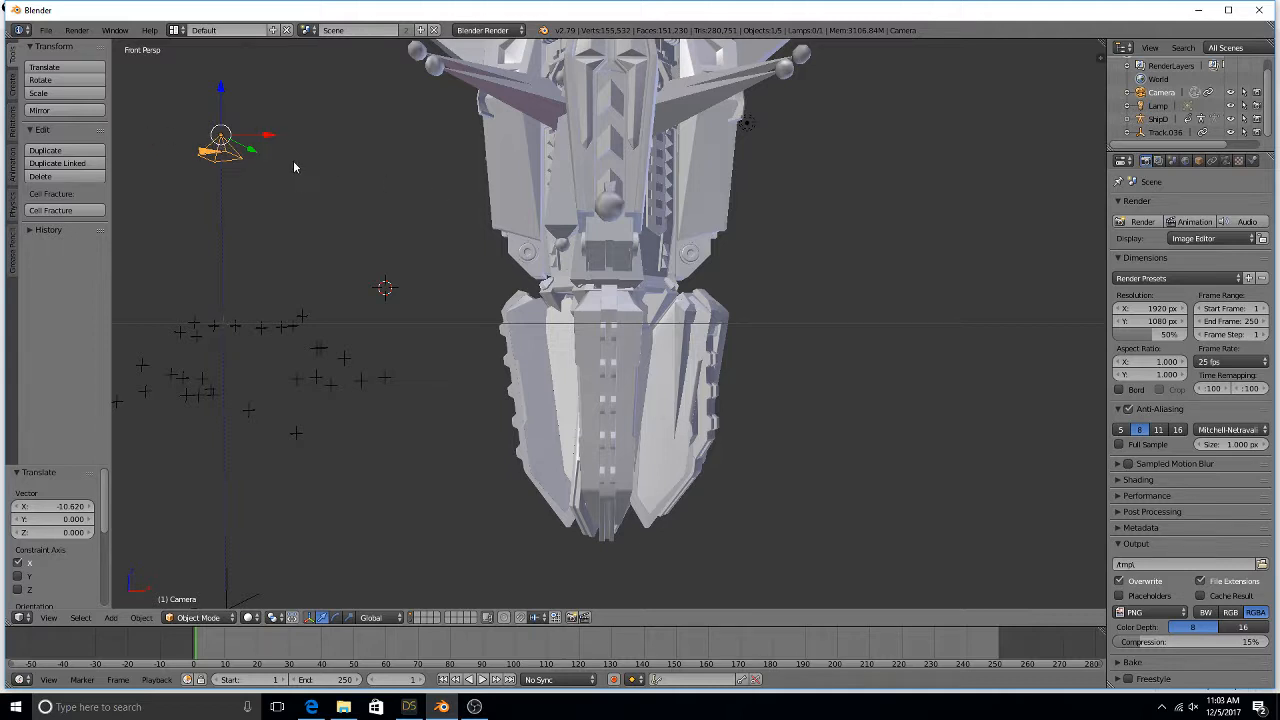
Step: Raise the camera along Z in two moves of about 24.42 and 22.87 units, well above the ship
{"action": "scroll", "coordinate": [297, 197], "scroll_direction": "down", "scroll_amount": 8}
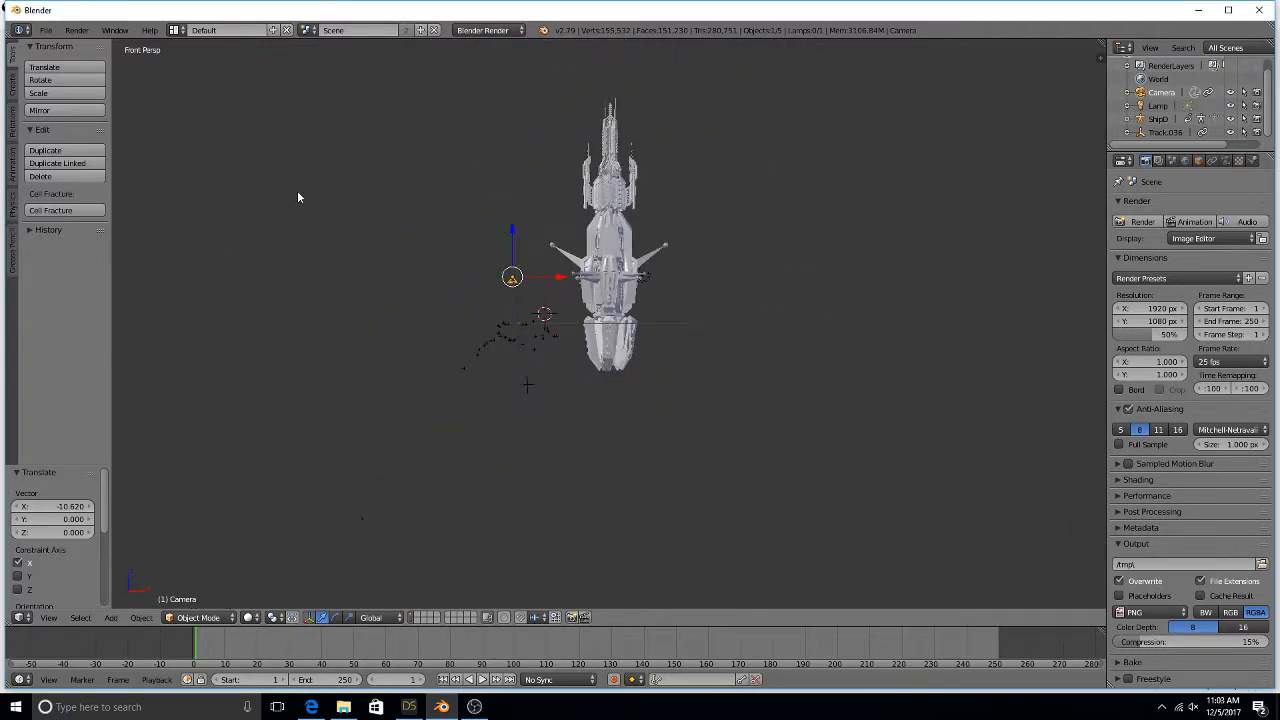
{"action": "left_click_drag", "start_coordinate": [513, 237], "coordinate": [525, 600]}
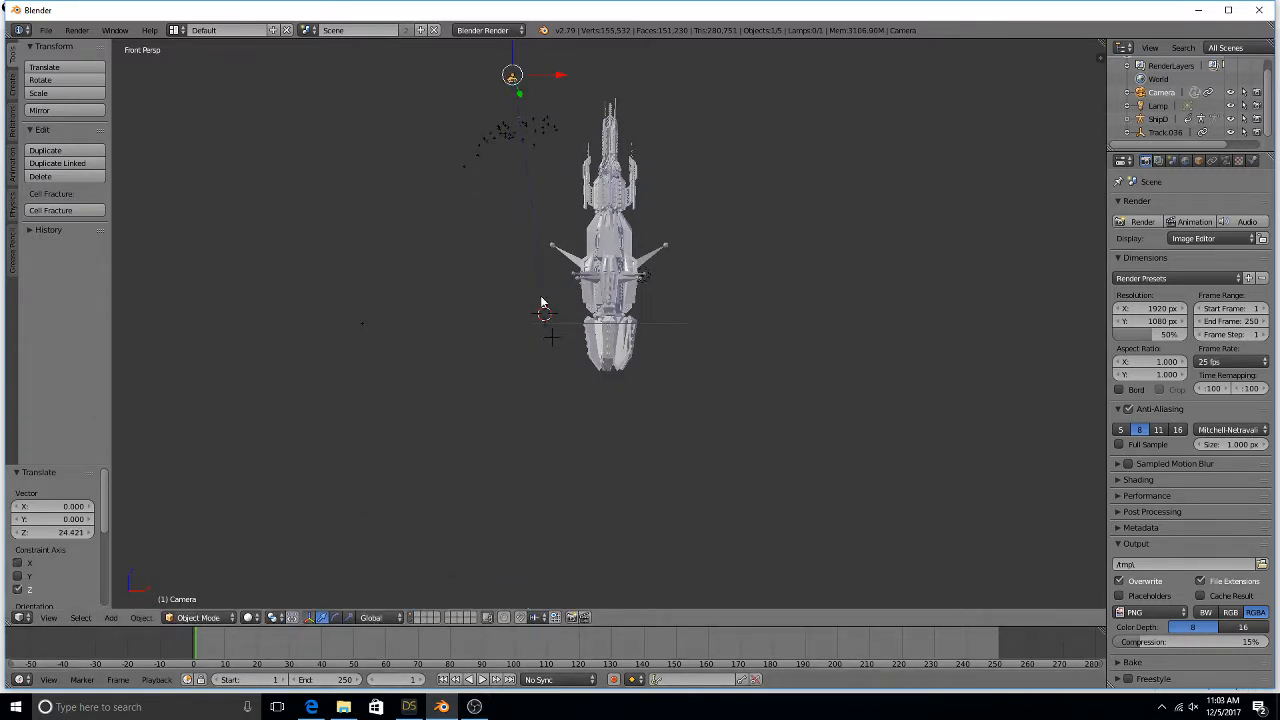
{"action": "scroll", "coordinate": [541, 303], "scroll_direction": "down", "scroll_amount": 4}
{"action": "left_click_drag", "start_coordinate": [561, 156], "coordinate": [563, 68]}
Step: Look through the camera and move it about 2.30 in X, 15.40 in Y and -1.27 in Z, framing the ship above the pole
{"action": "key", "text": "KP_0"}
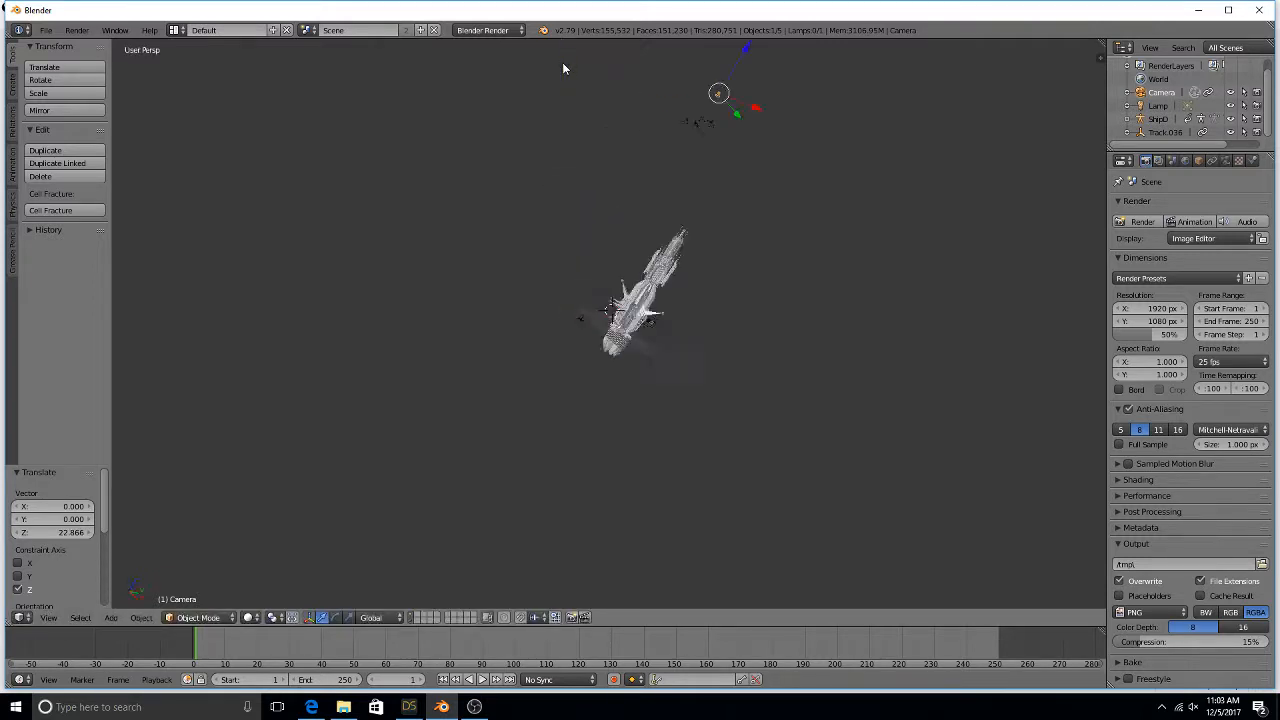
{"action": "scroll", "coordinate": [603, 293], "scroll_direction": "up", "scroll_amount": 7}
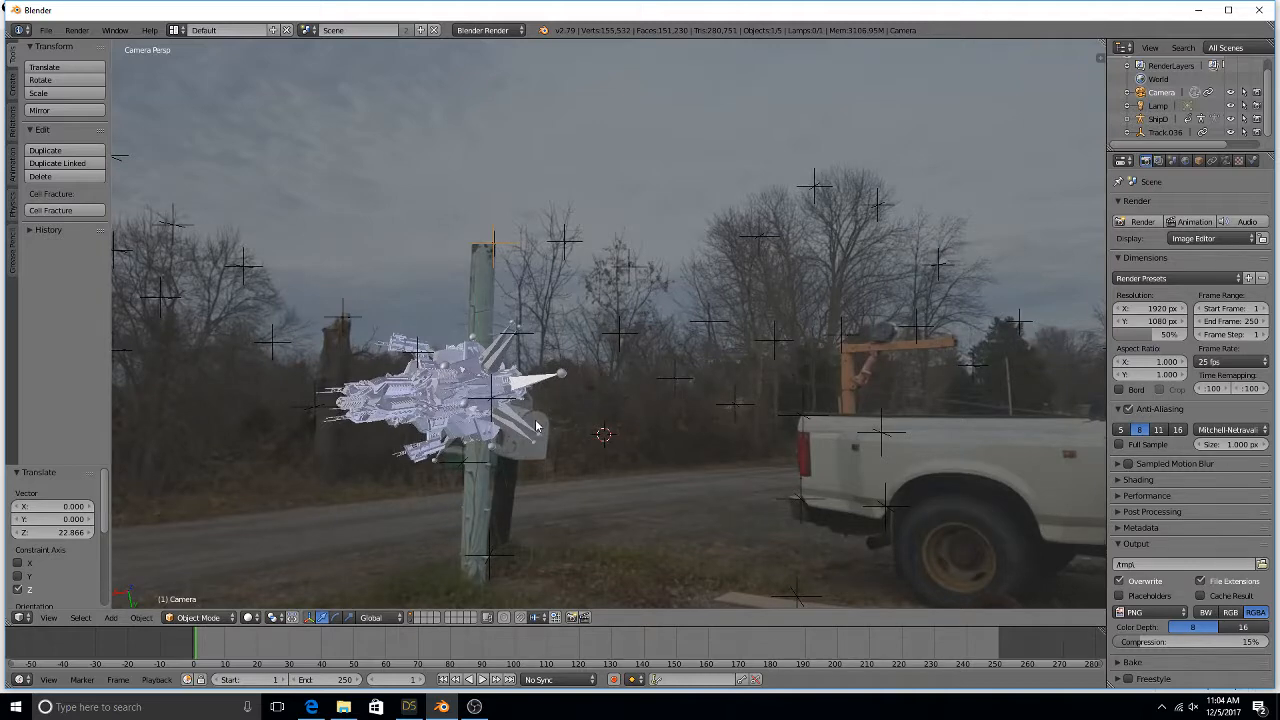
{"action": "scroll", "coordinate": [488, 405], "scroll_direction": "down", "scroll_amount": 4}
{"action": "key", "text": "g"}
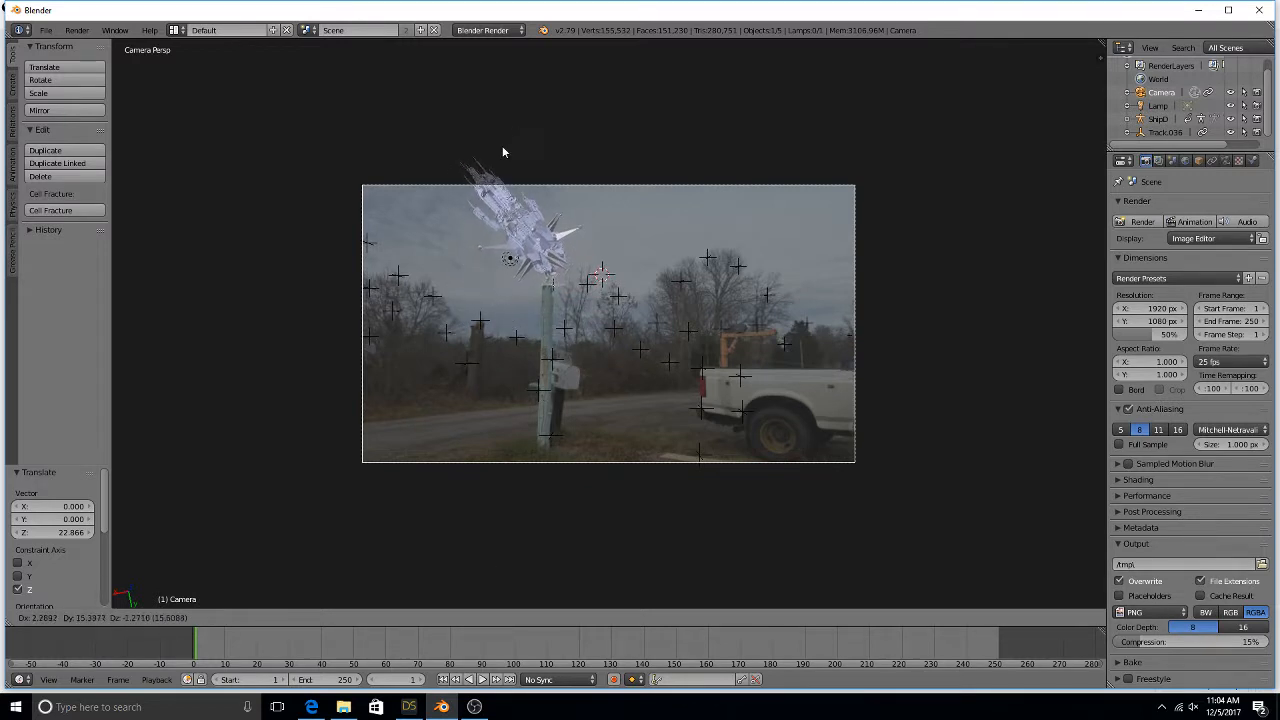
{"action": "left_click", "coordinate": [503, 152]}
{"action": "right_click", "coordinate": [503, 150]}
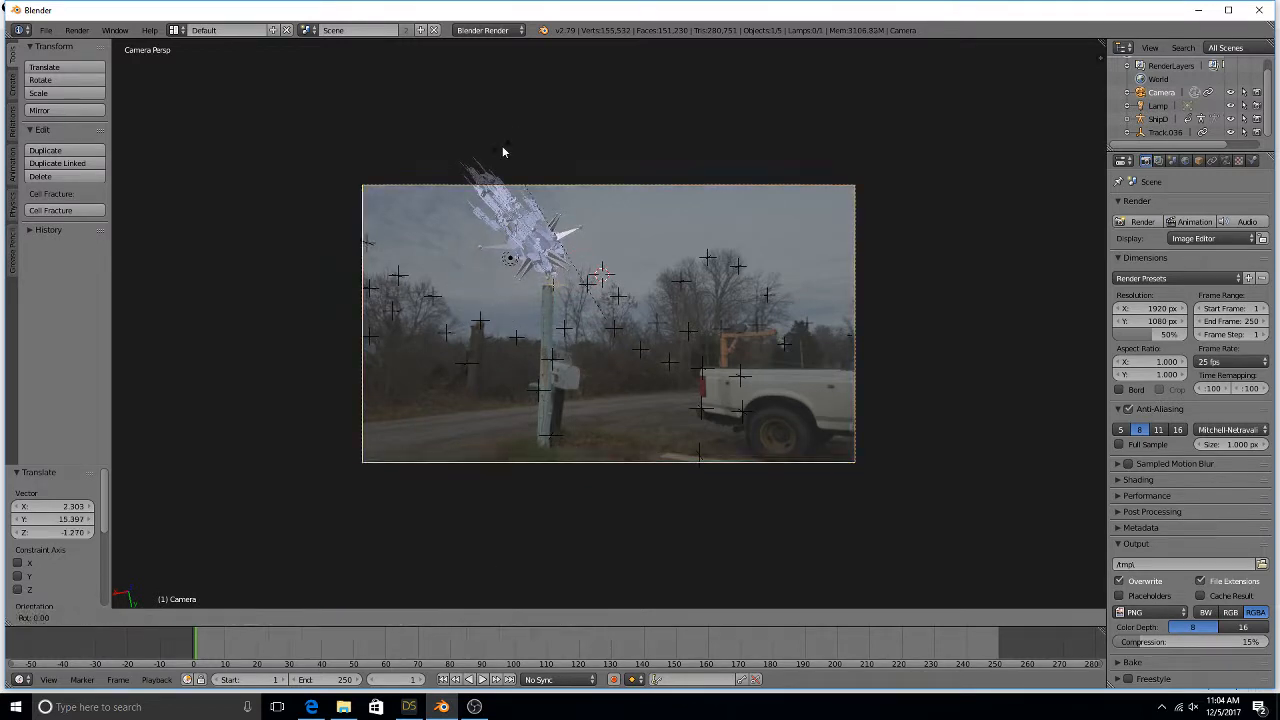
Step: Fine-tune the camera's aim with two trackball rotations of about 1.15° / -0.573° and 0.573° / -1.15°
{"action": "key", "text": "r"}
{"action": "key", "text": "r"}
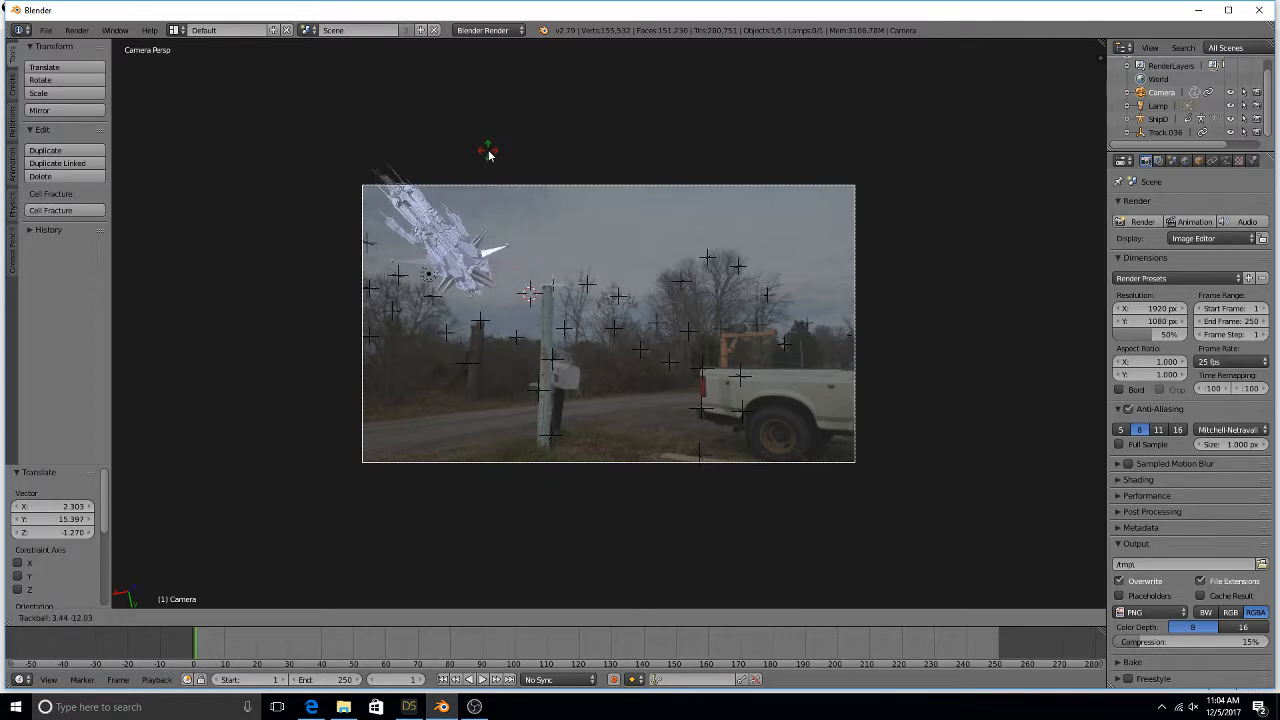
{"action": "left_click", "coordinate": [503, 152]}
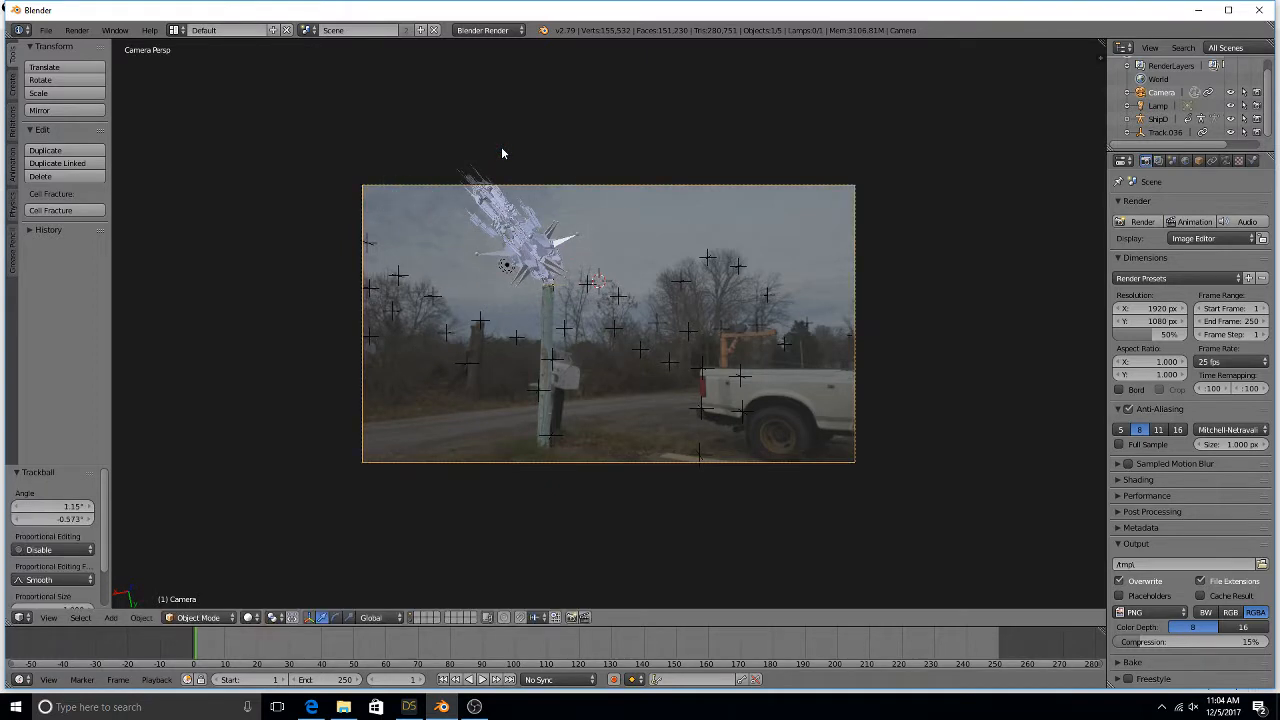
{"action": "key", "text": "r"}
{"action": "key", "text": "r"}
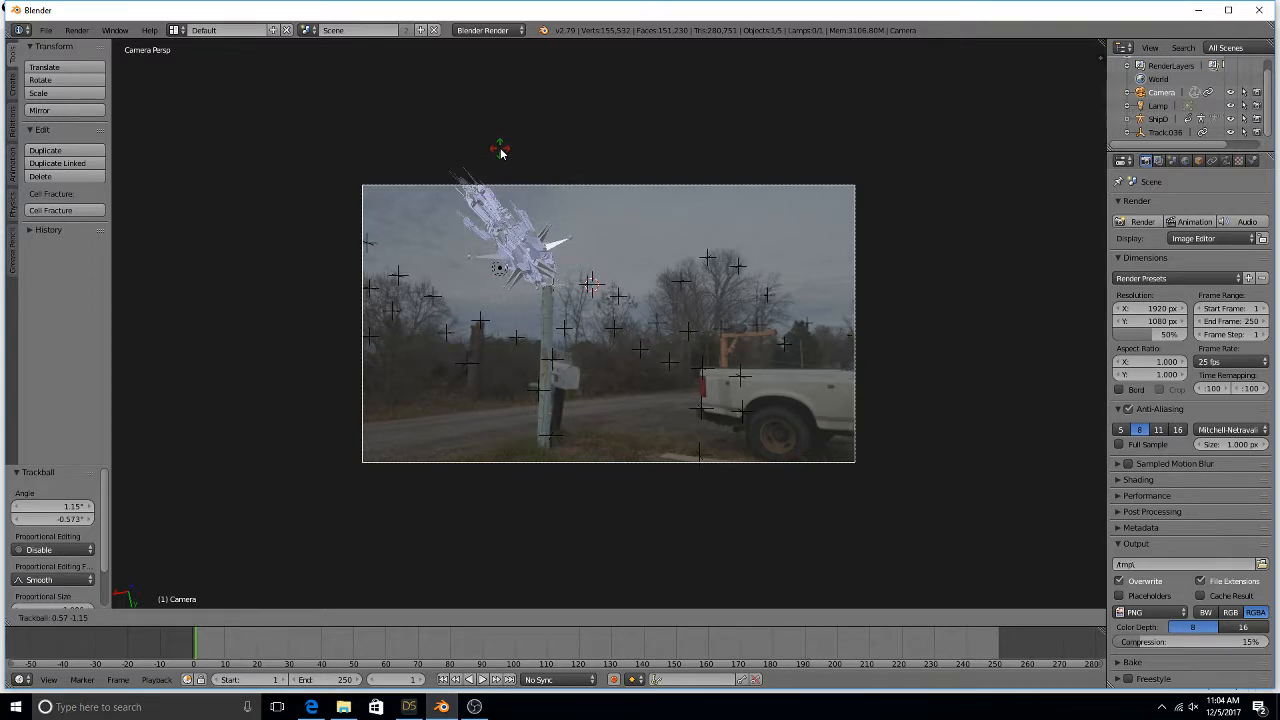
{"action": "left_click", "coordinate": [501, 152]}
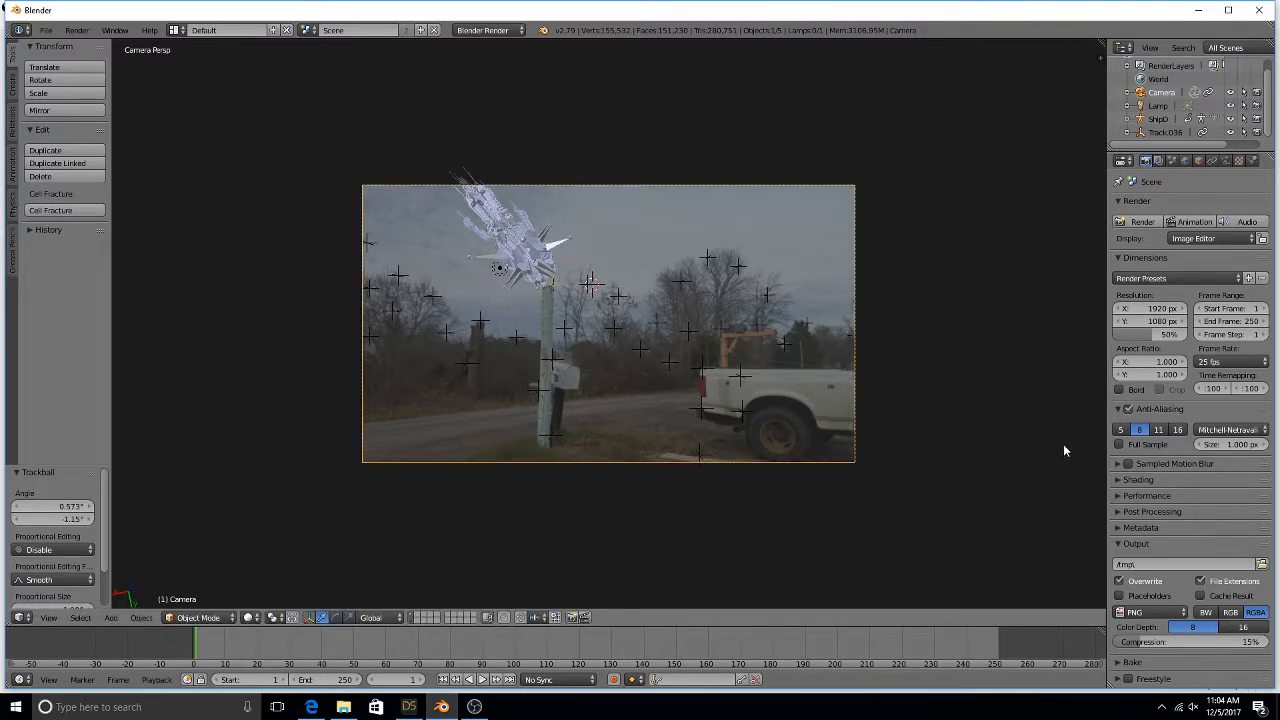
Step: Expand the Shading render settings, play the animation through the camera and stop it at frame 19
{"action": "left_click", "coordinate": [1124, 479]}
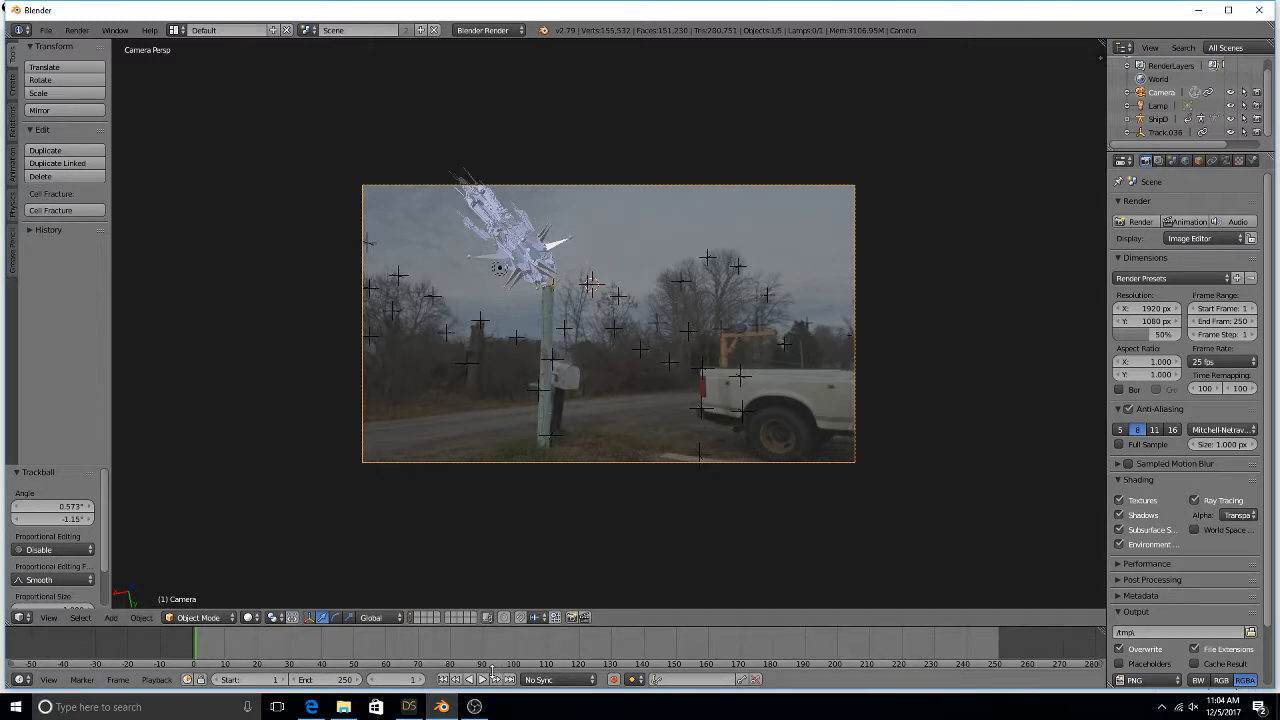
{"action": "left_click", "coordinate": [485, 680]}
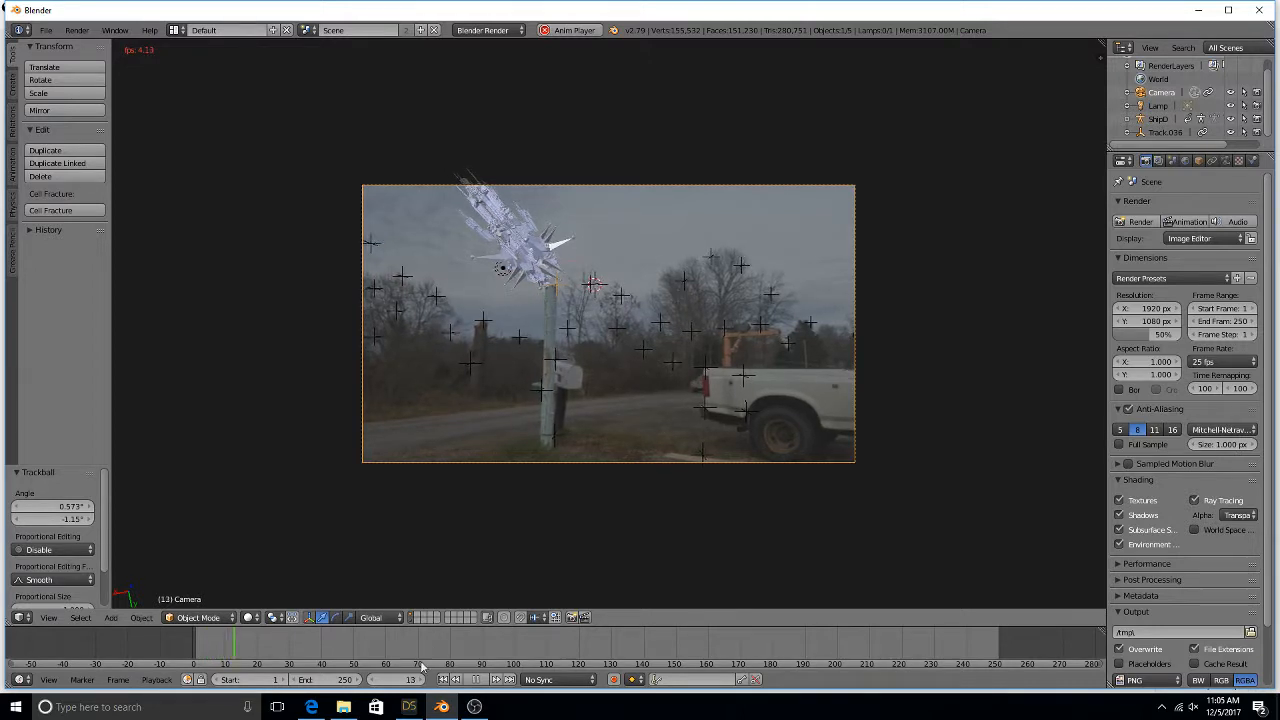
{"action": "left_click", "coordinate": [475, 680]}
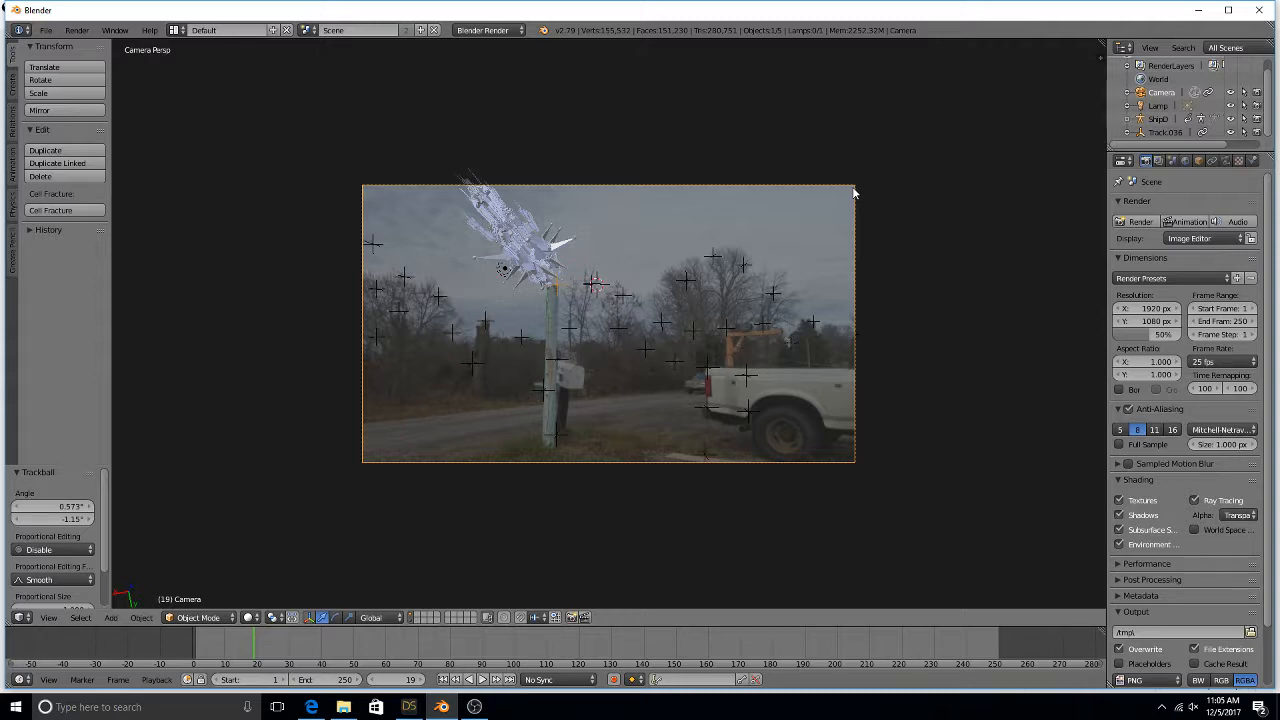
Step: Shift the camera about 0.711 in X, -0.306 in Y and 0.044 in Z, and trackball-rotate it about -2.86° / 14.3°
{"action": "key", "text": "g"}
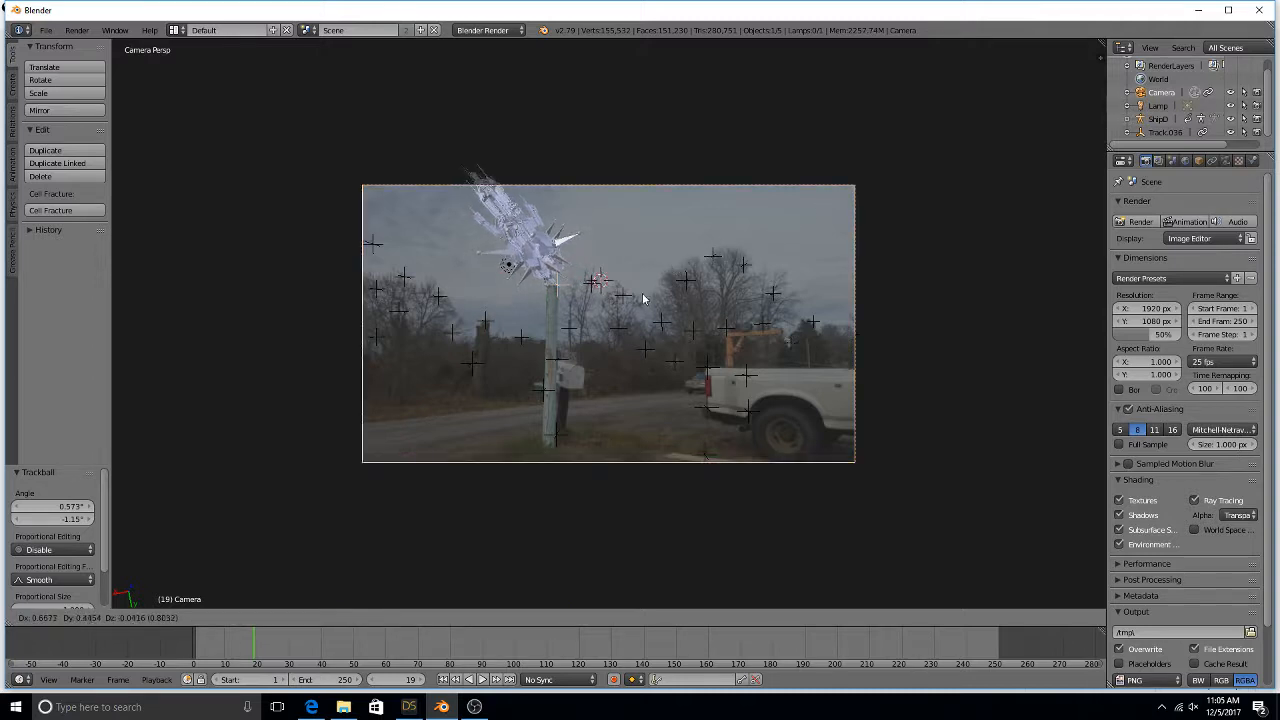
{"action": "left_click", "coordinate": [631, 251]}
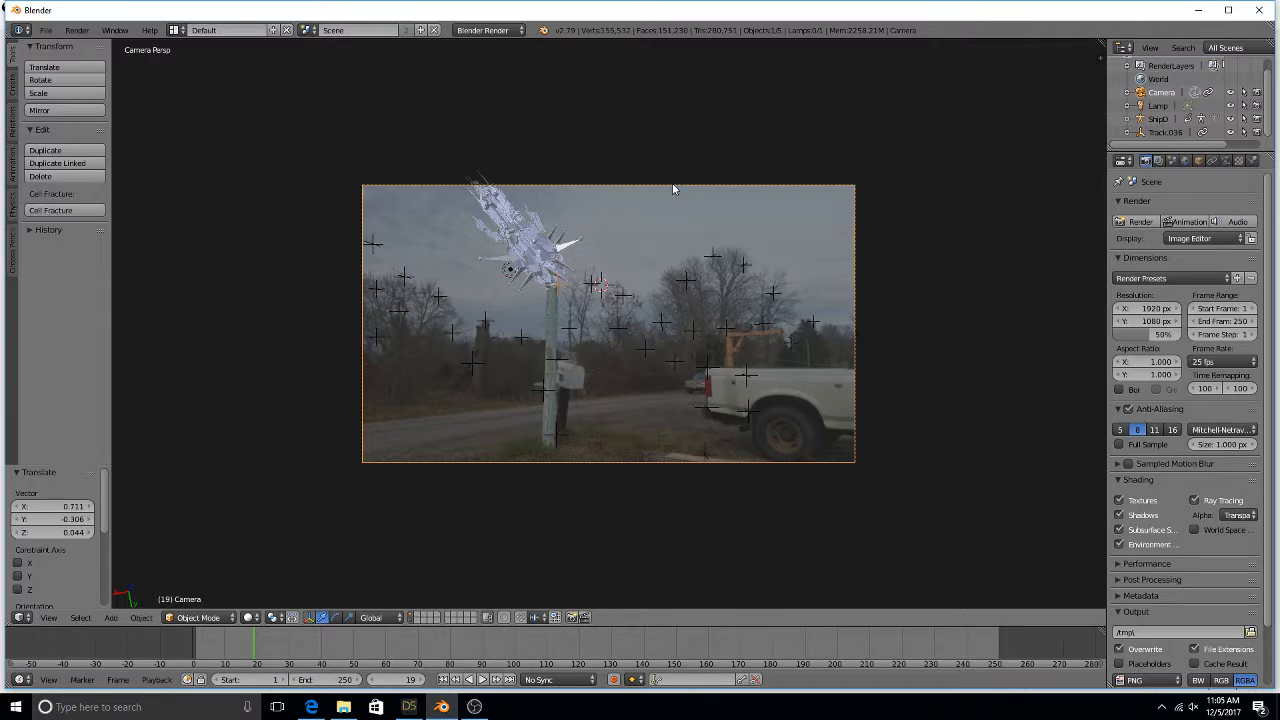
{"action": "key", "text": "r"}
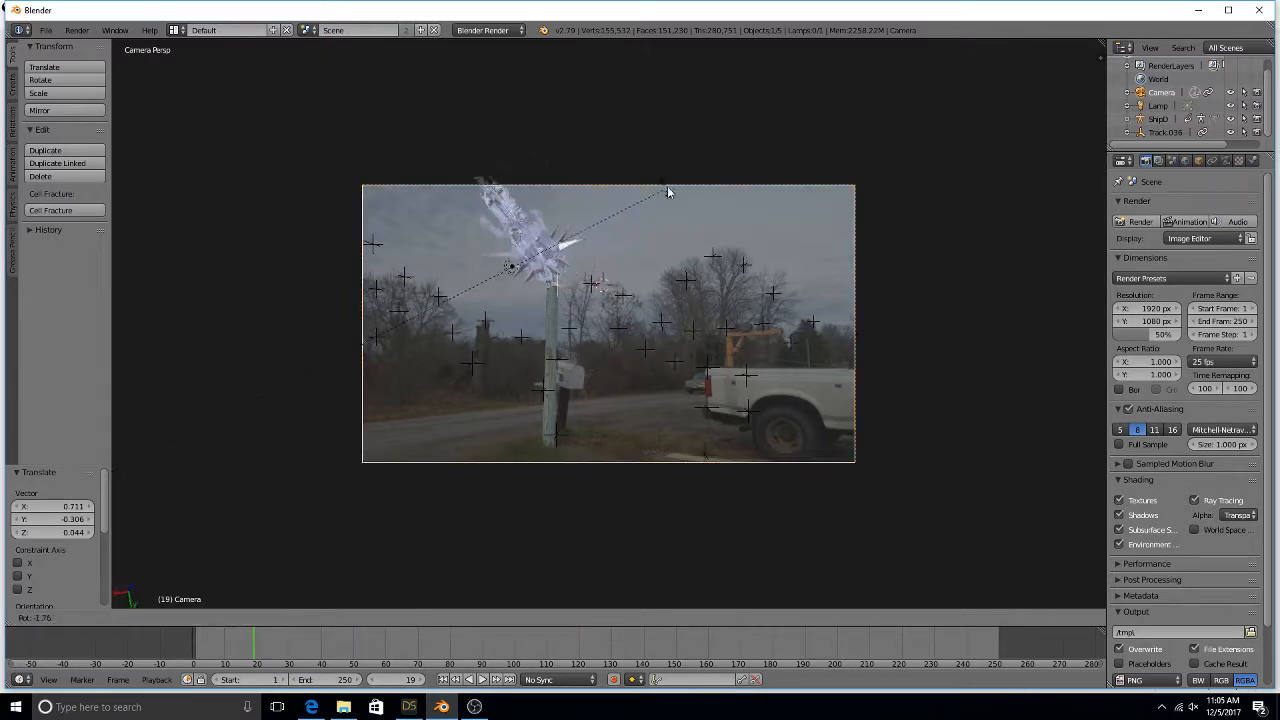
{"action": "key", "text": "r"}
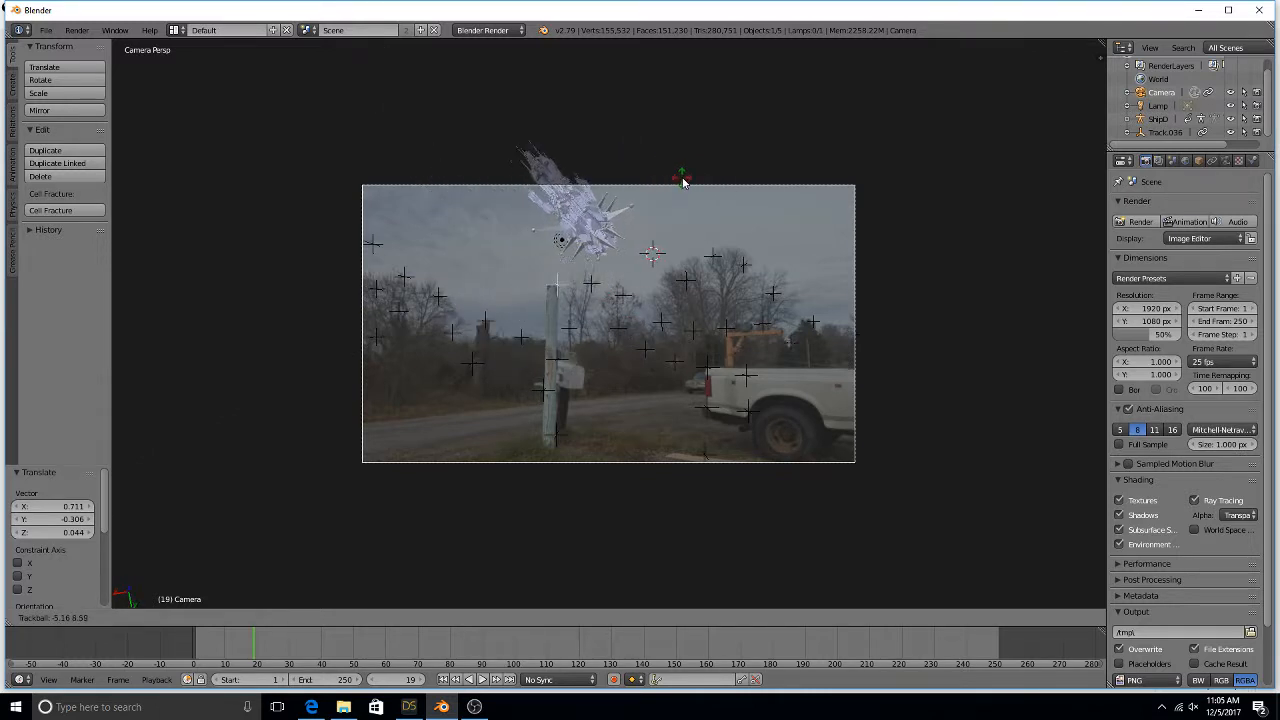
{"action": "left_click", "coordinate": [689, 183]}
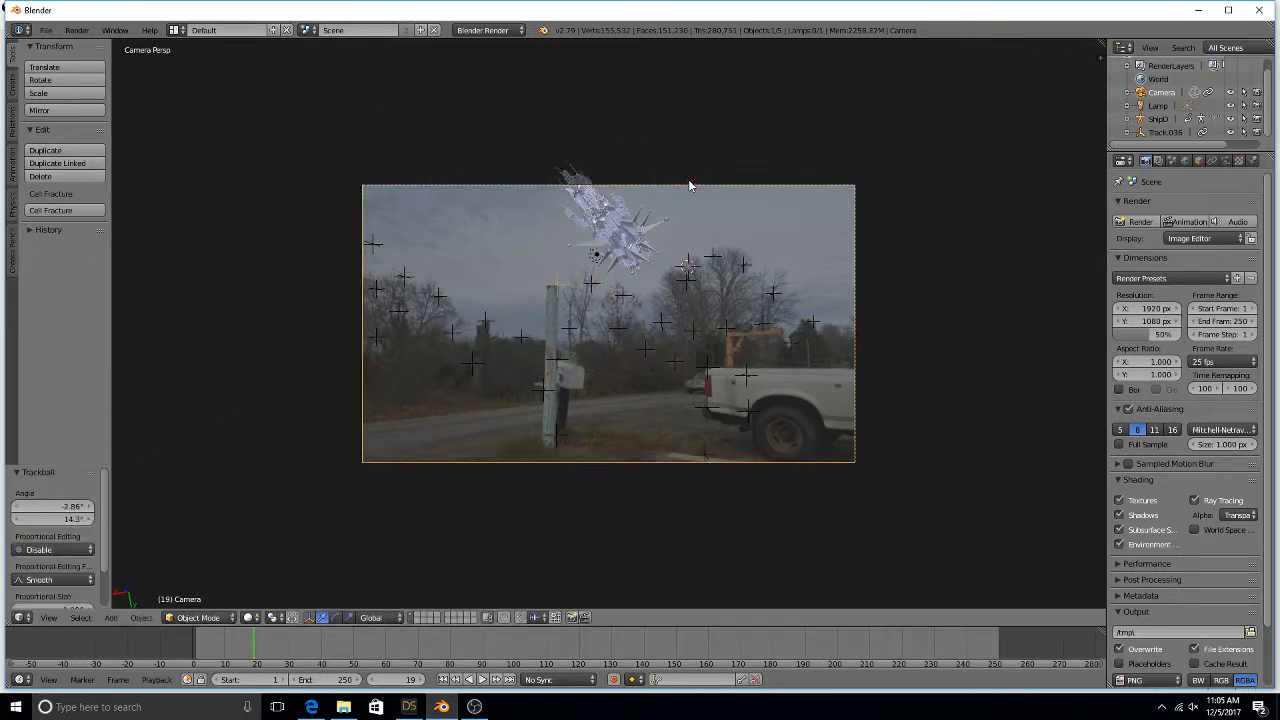
{"action": "right_click", "coordinate": [628, 213]}
{"action": "right_click", "coordinate": [626, 187]}
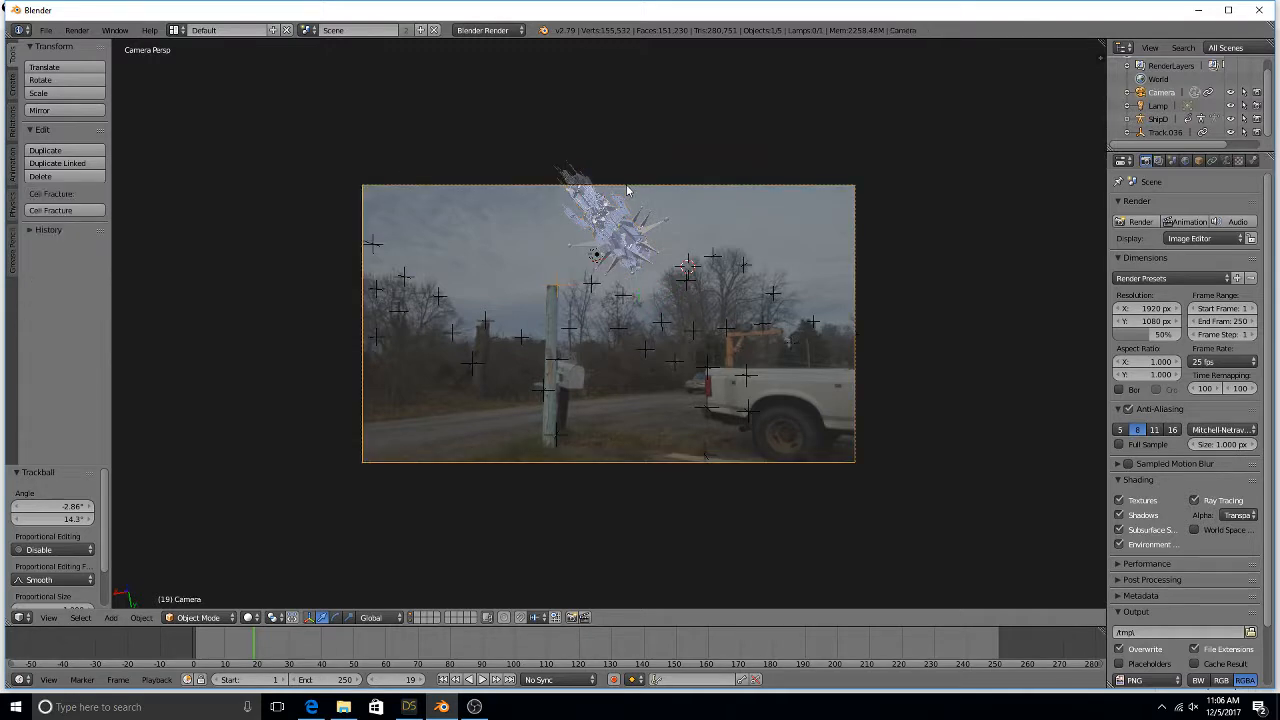